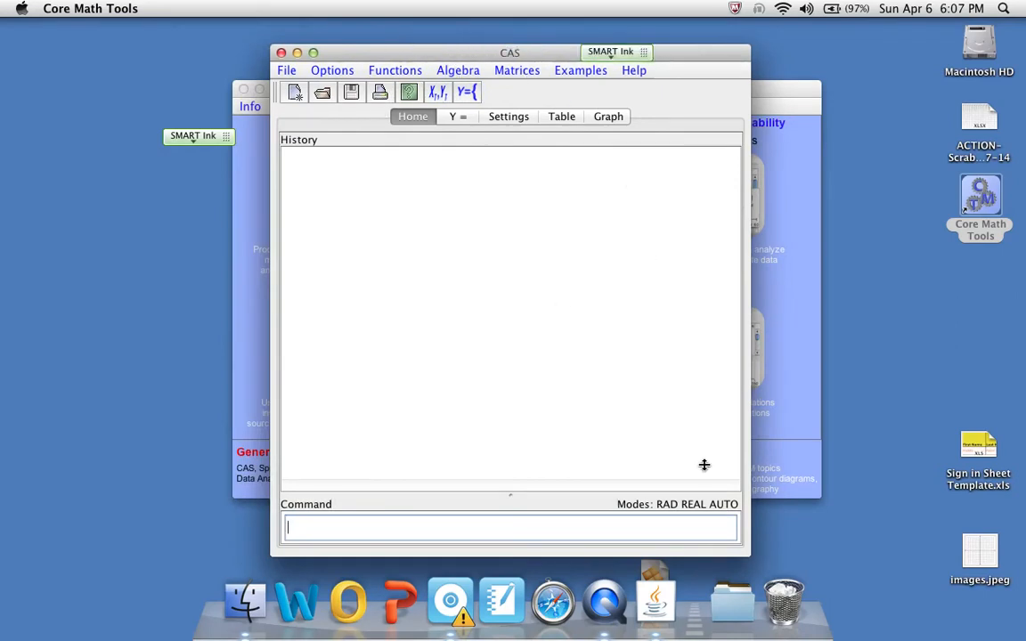
Step: Enlarge and reposition the CAS window, and move the floating SMART Ink tag clear of it
drag(747, 552, 837, 557)
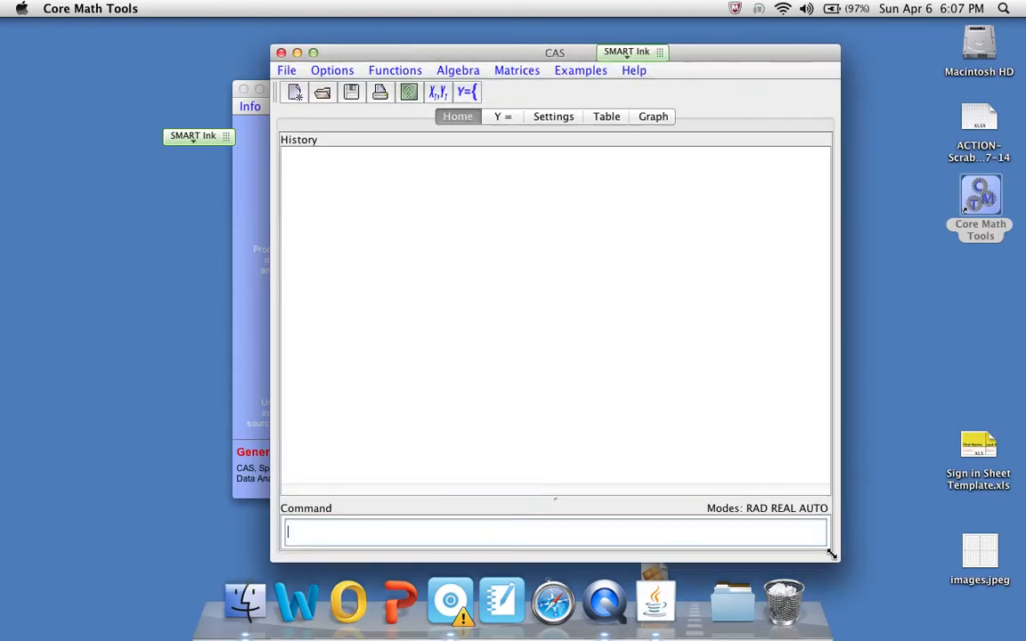
drag(451, 56, 395, 39)
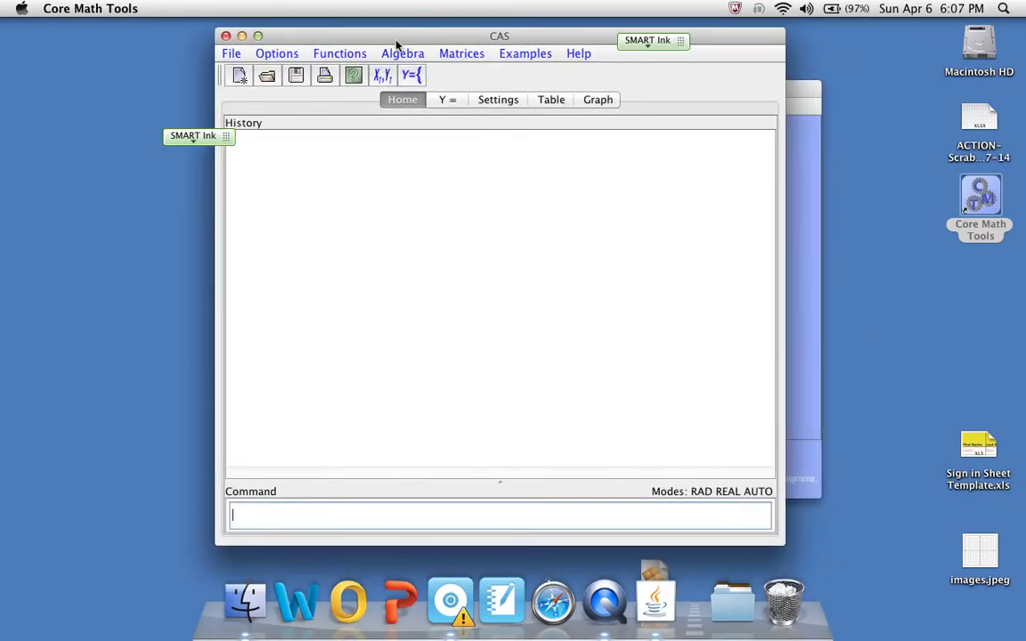
mouse_move(227, 137)
mouse_down()
mouse_move(242, 143)
mouse_move(169, 61)
mouse_up()
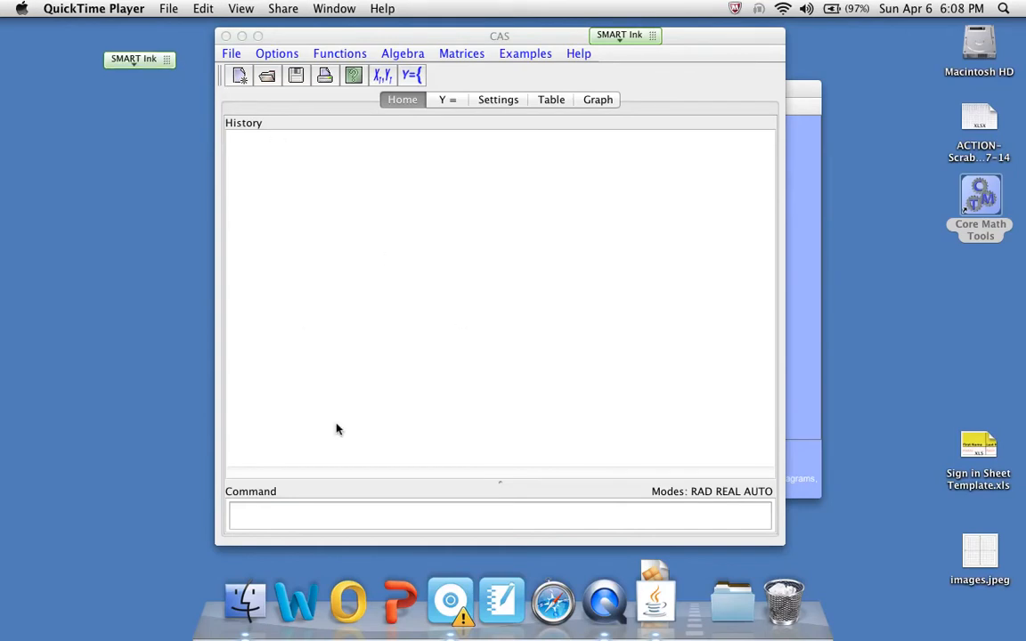
Step: Enter the equation x^2+4=-4x and add 4x to both sides of it
click(311, 520)
text(x^2)
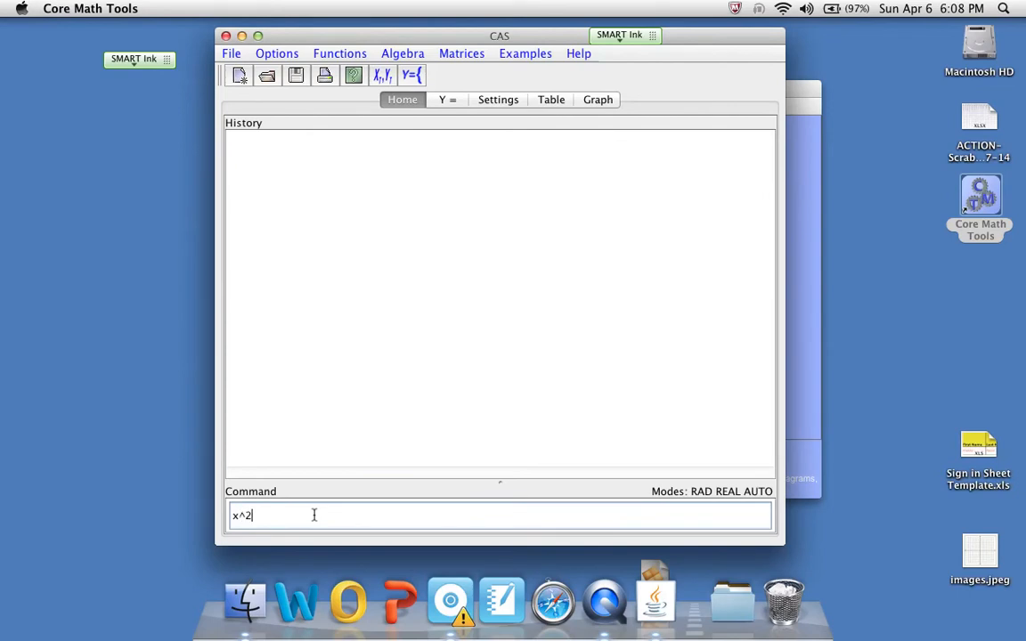
text(+4=-4x)
key(Return)
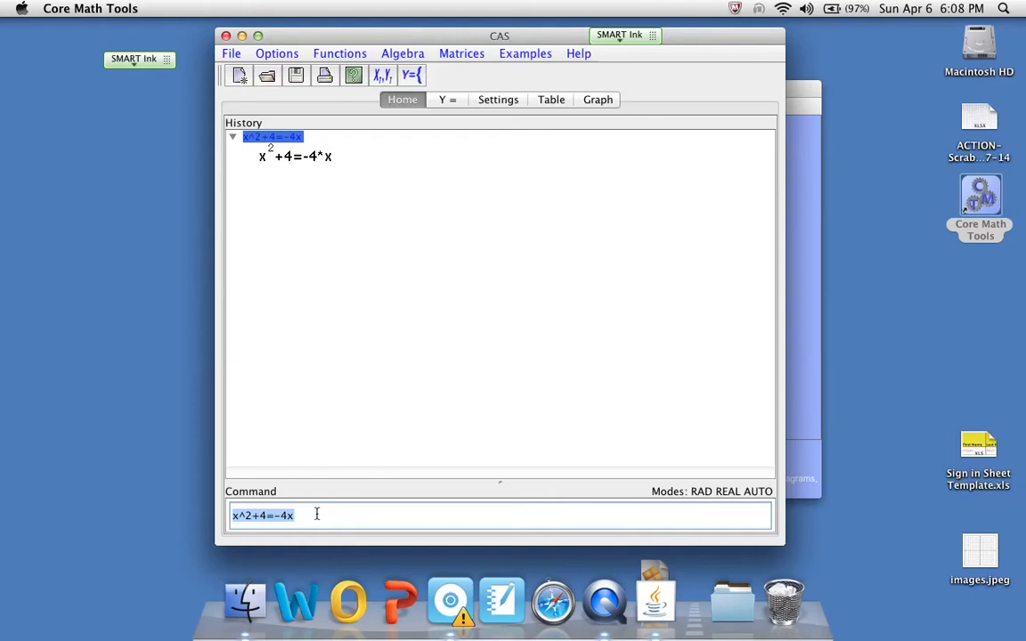
text(+4x)
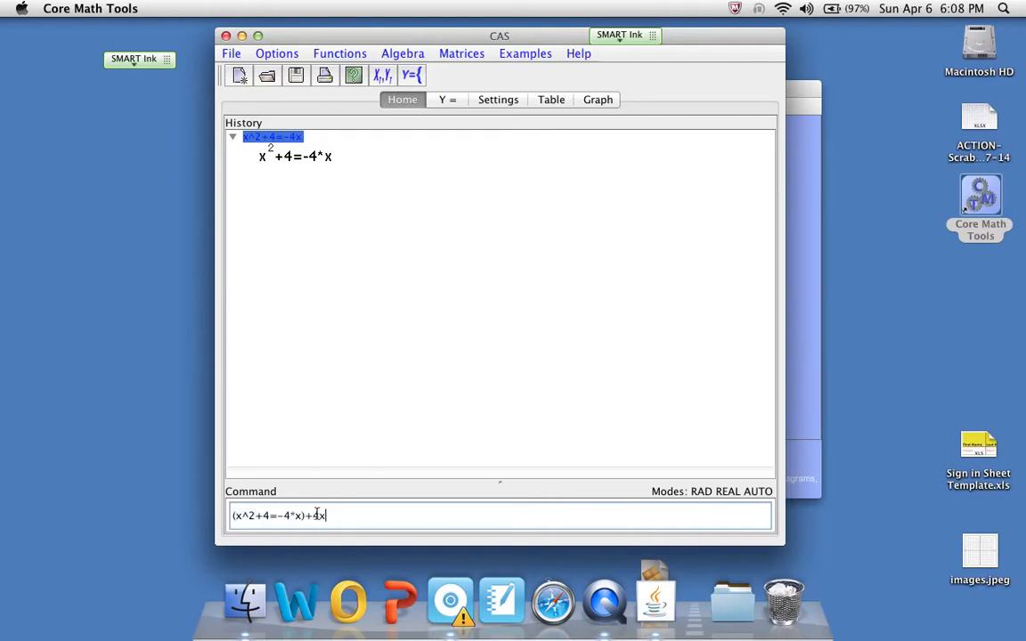
key(Return)
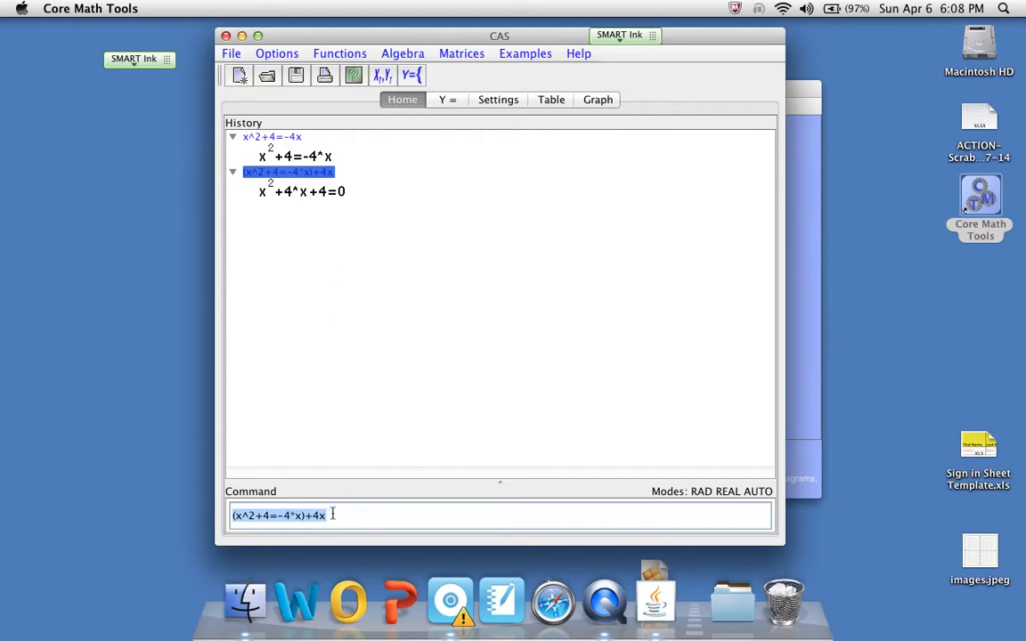
Step: Clear the command and factor the expression x^2+4x+4 with the factor function
key(BackSpace)
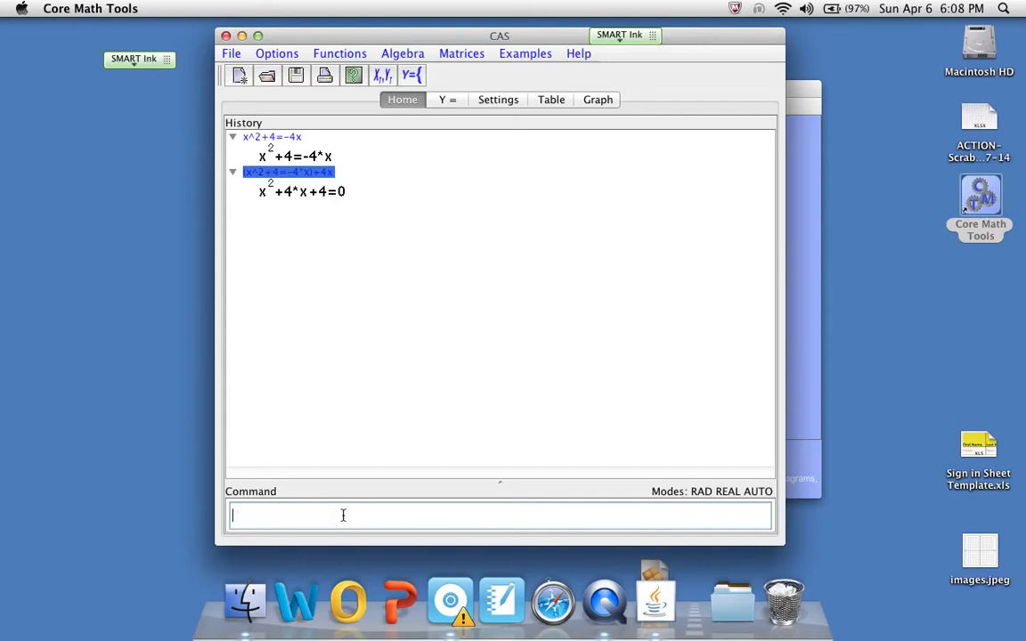
click(397, 54)
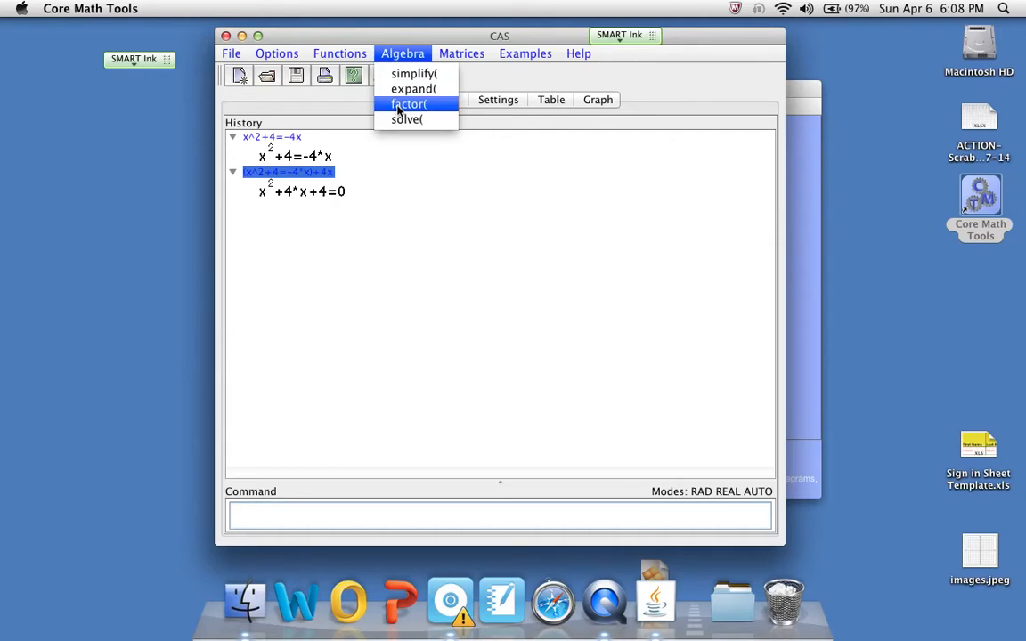
click(407, 104)
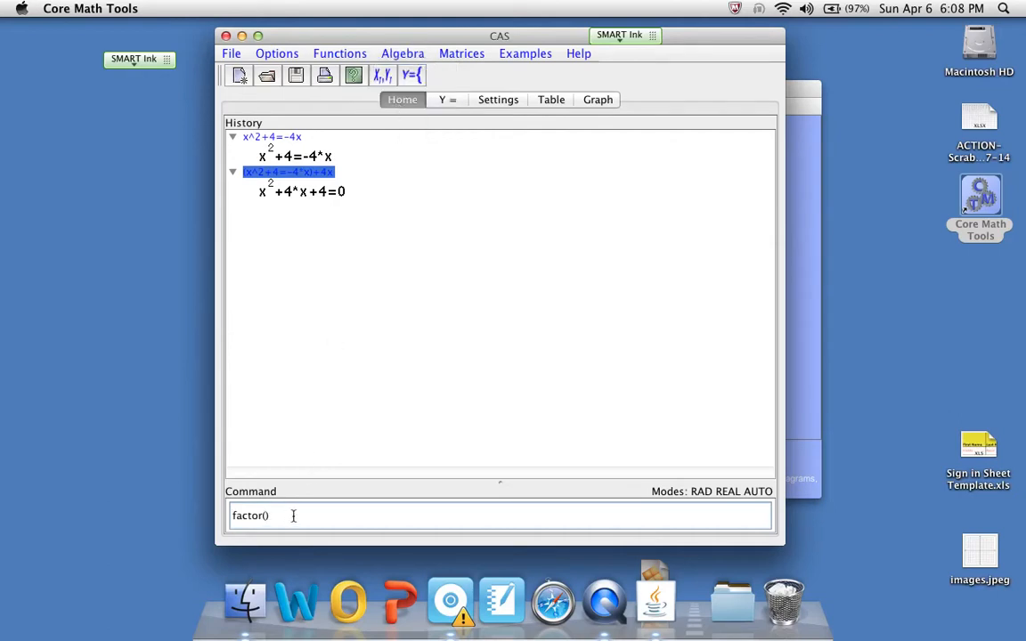
text(x^2+4x+4)
key(Return)
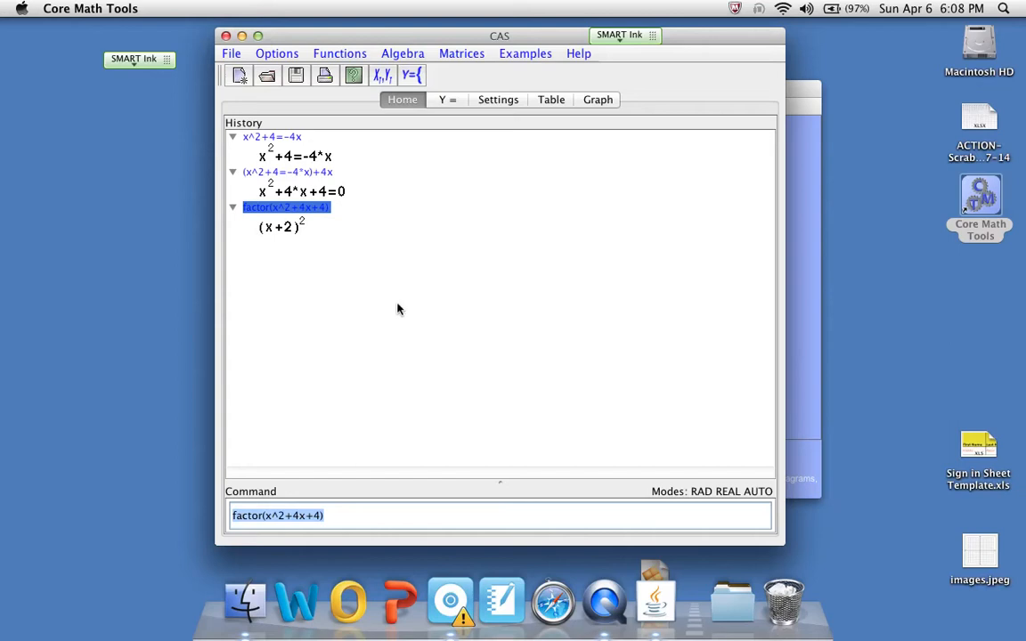
Step: Create a new matrix named A with dimensions 2,2
click(461, 55)
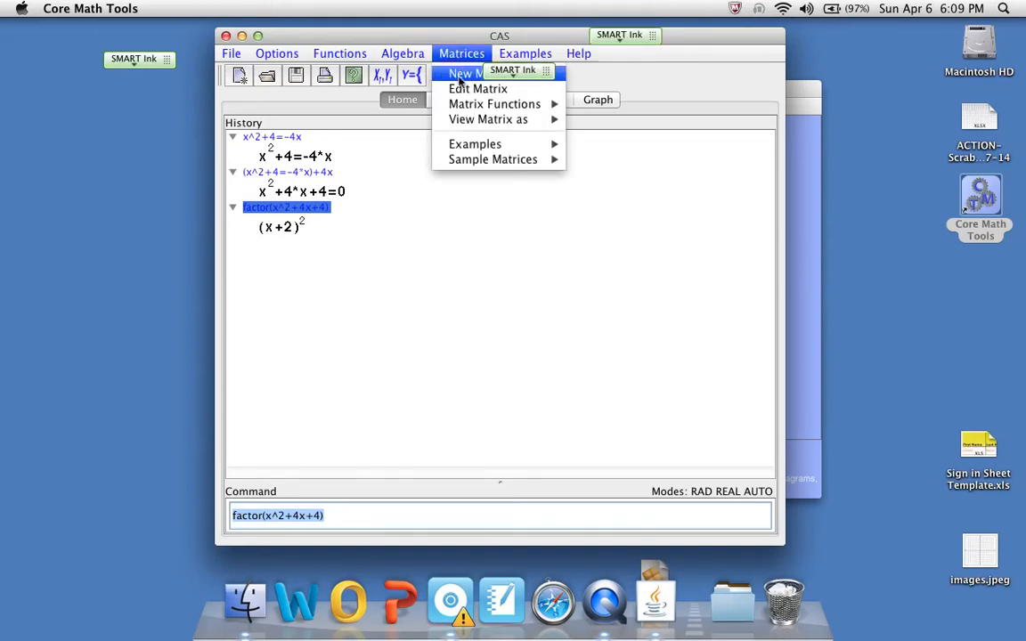
click(461, 77)
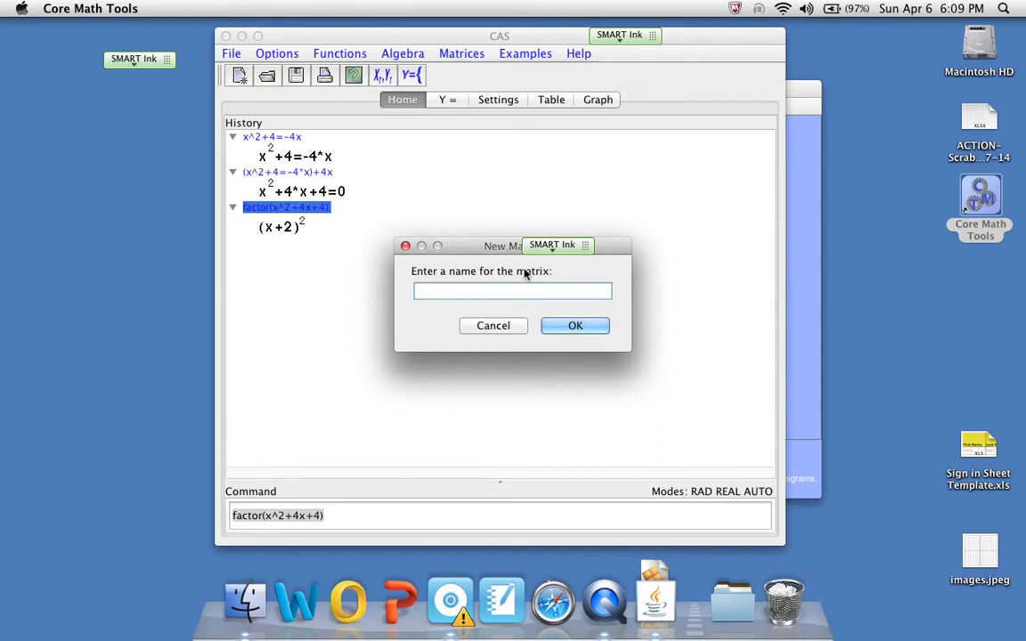
text(A)
key(Return)
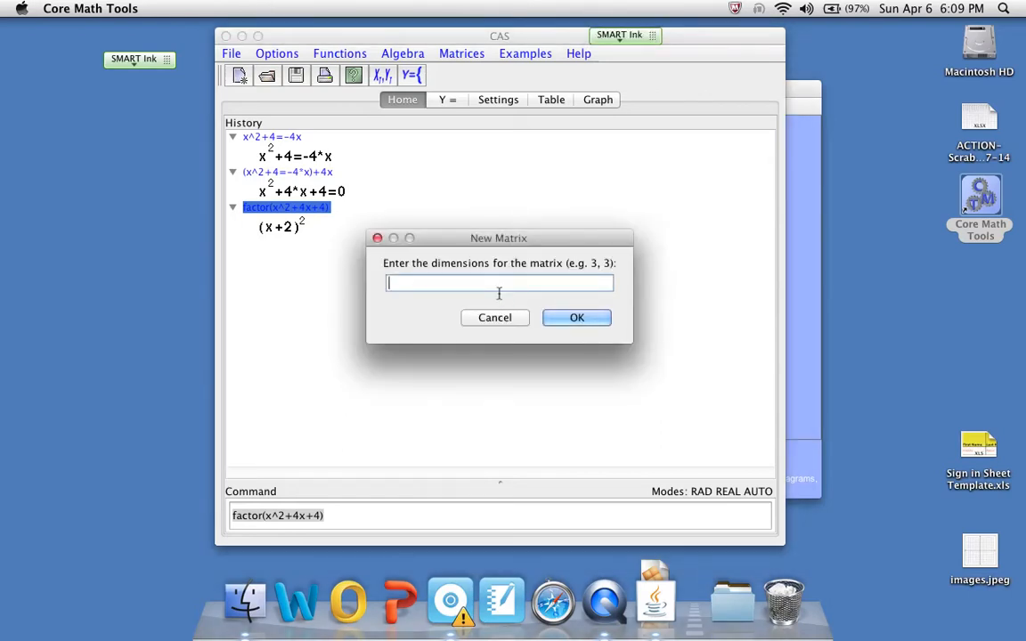
text(2,2)
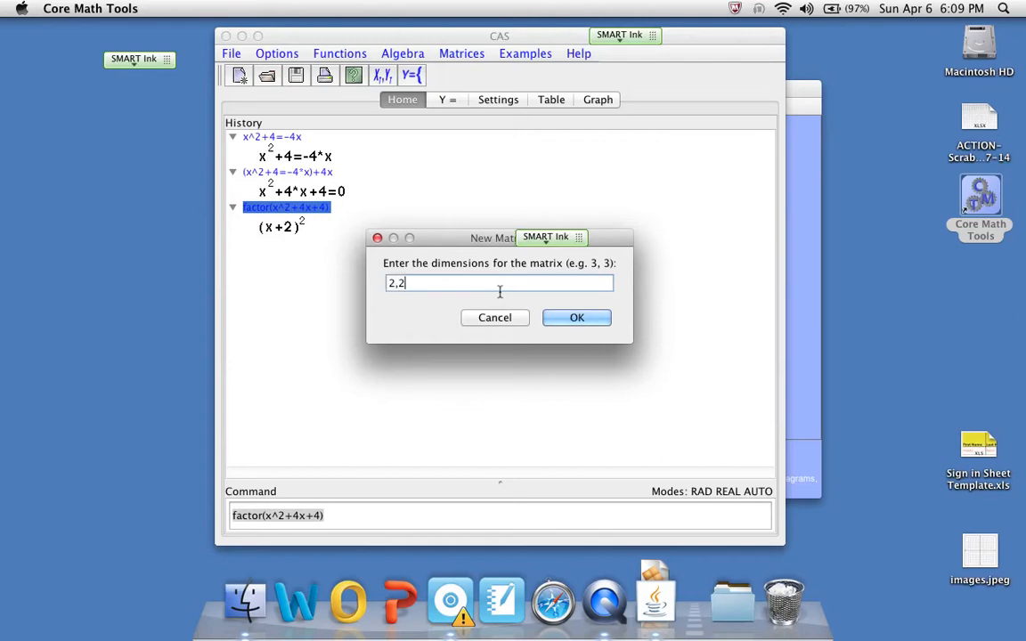
key(Return)
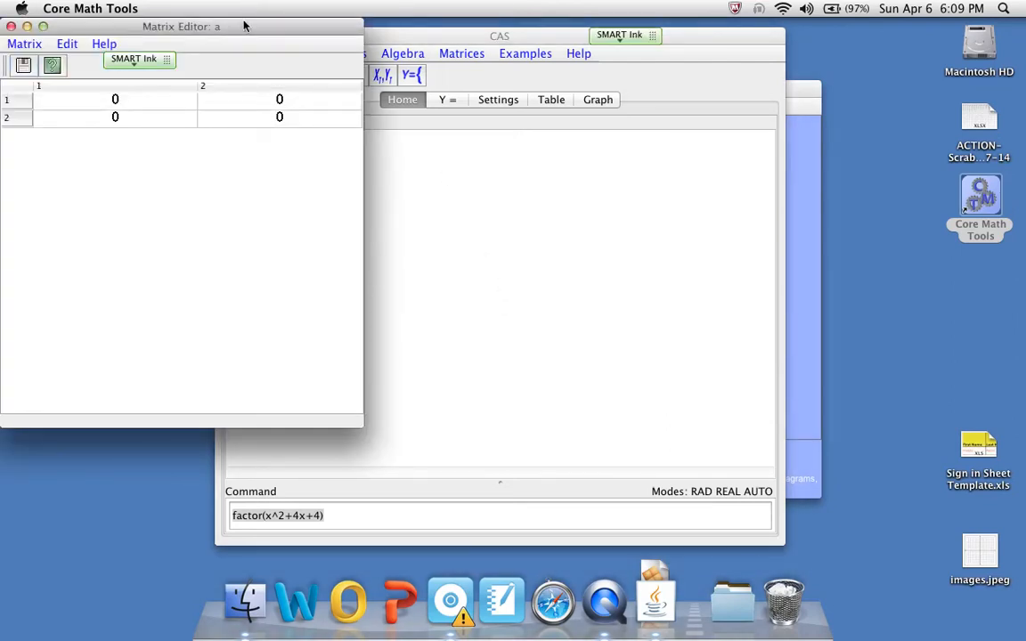
Step: Fill the matrix's first column with 1 and 2 and its second column with 3 and 4
drag(245, 25, 528, 79)
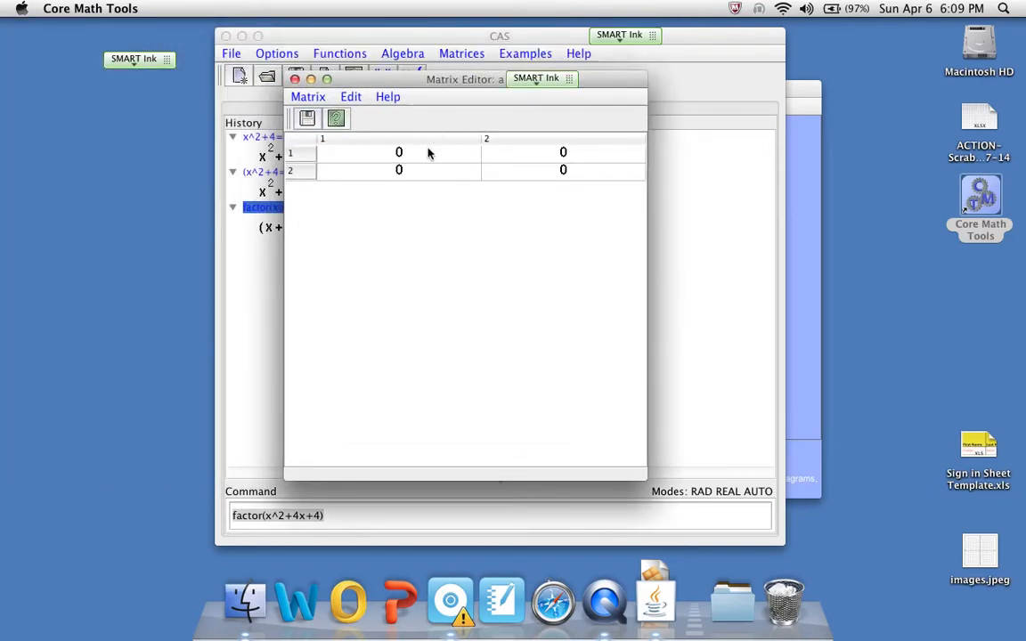
click(429, 152)
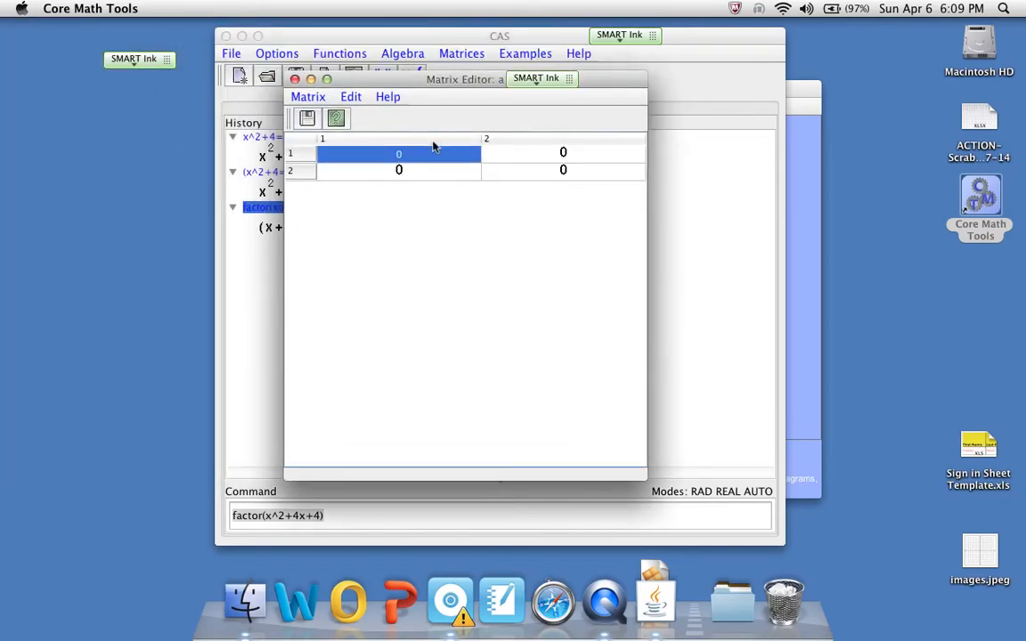
text(1)
key(Return)
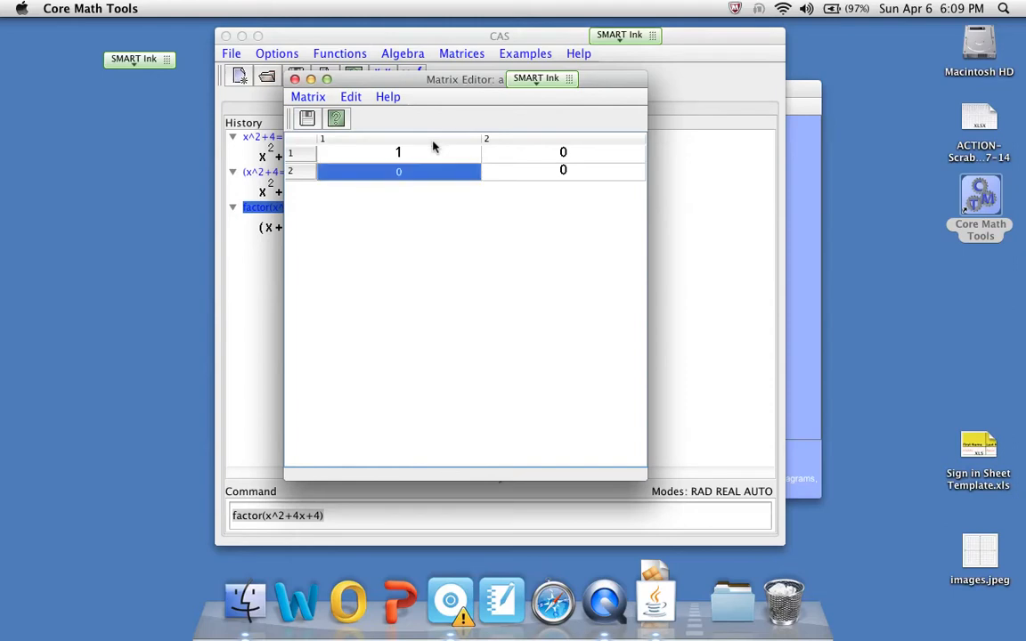
text(2)
key(Return)
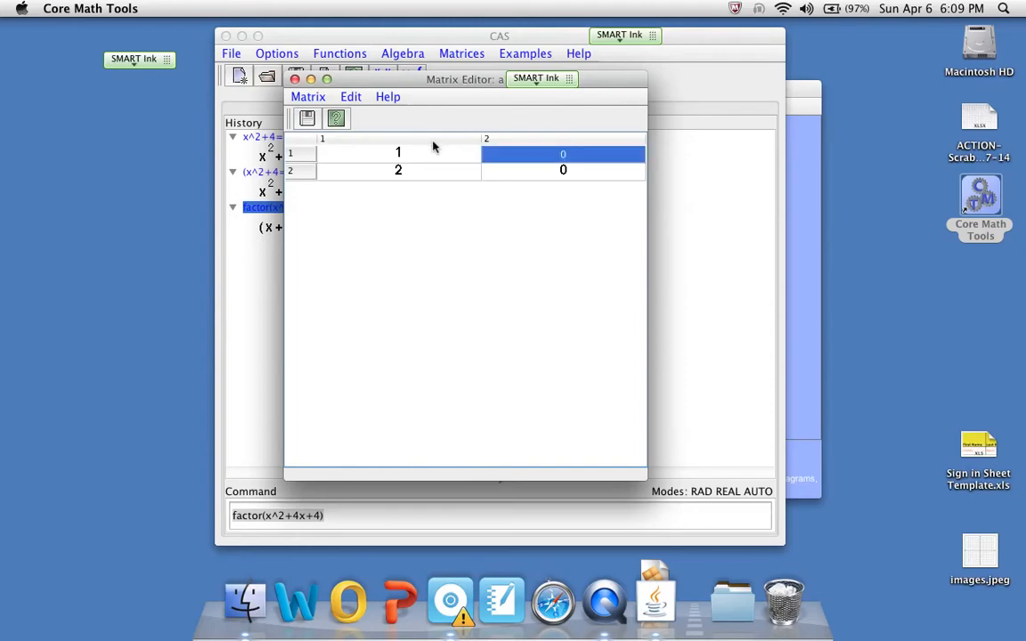
text(3)
key(Return)
text(4)
key(Return)
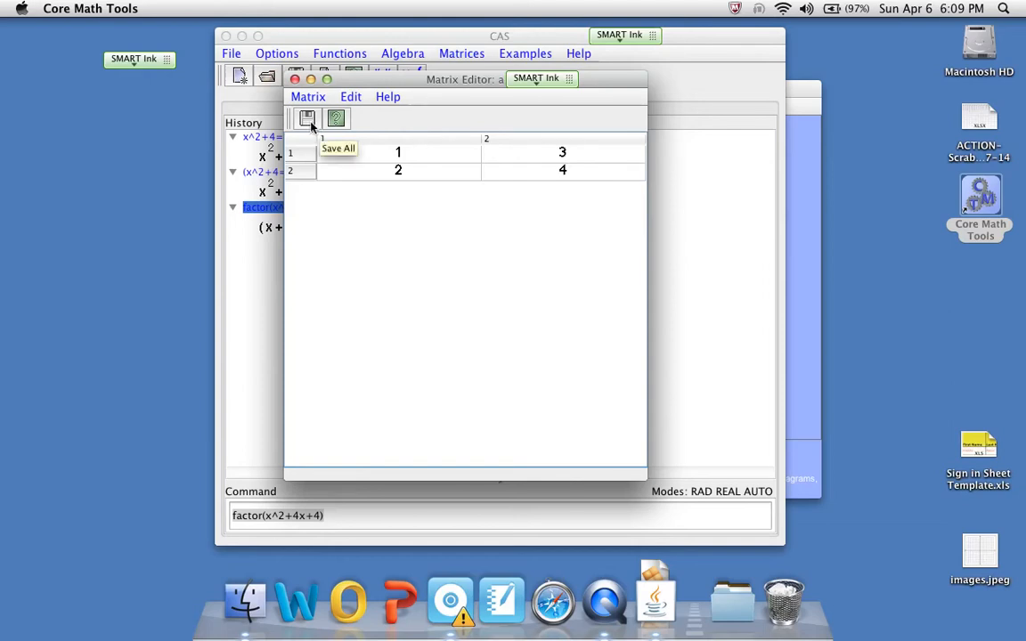
Step: Replace the matrix with its inverse and transpose the result
click(316, 98)
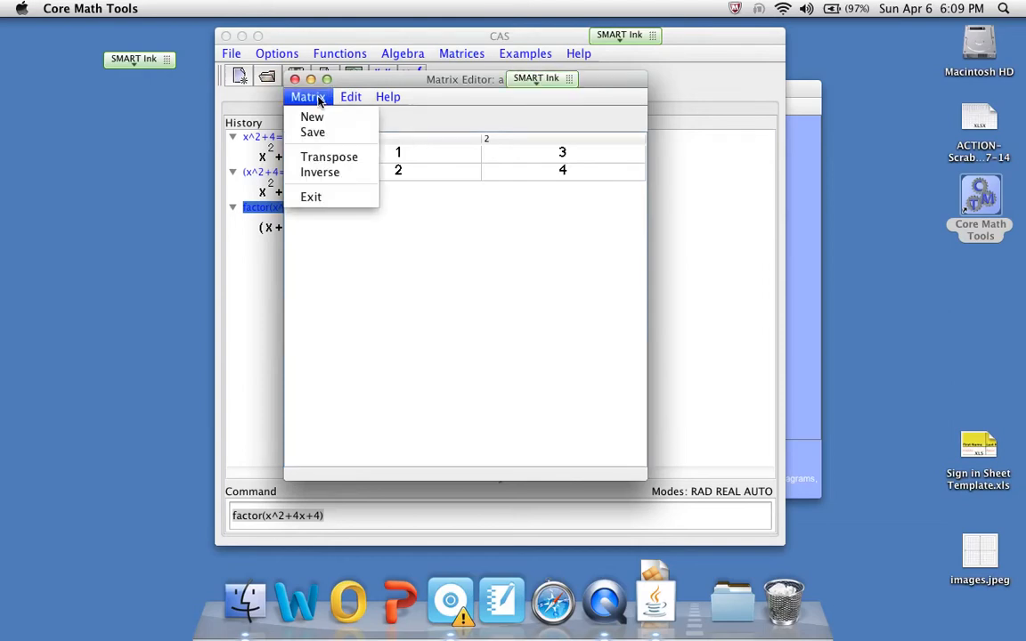
click(333, 172)
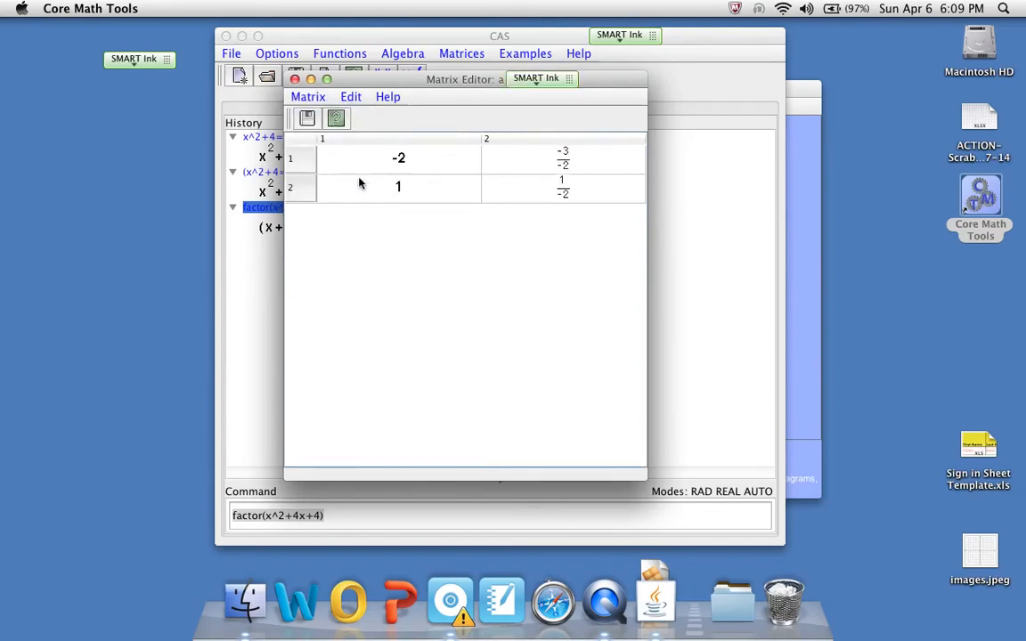
click(305, 100)
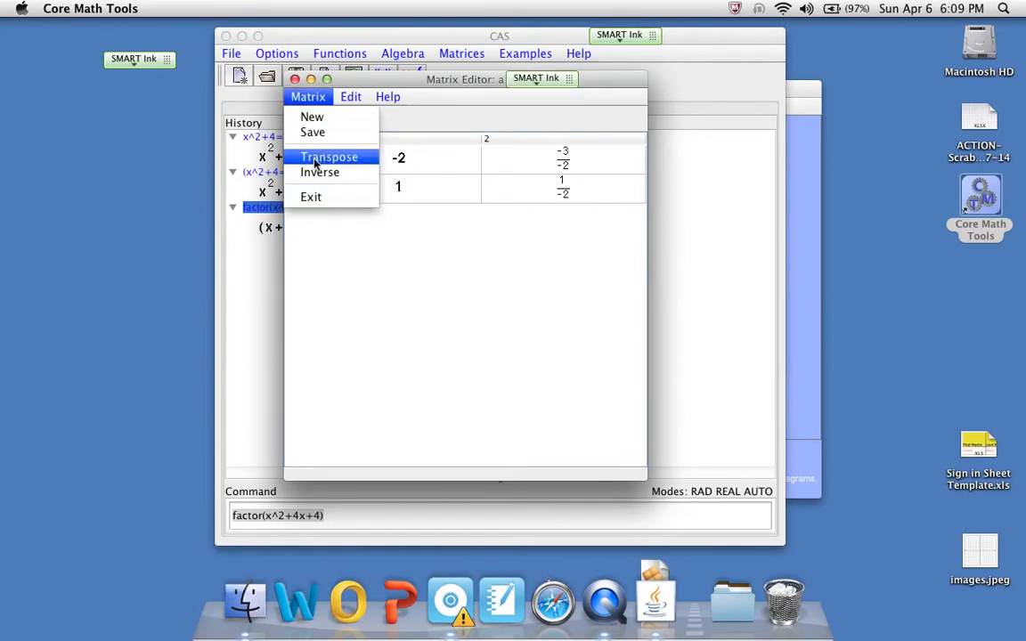
click(322, 158)
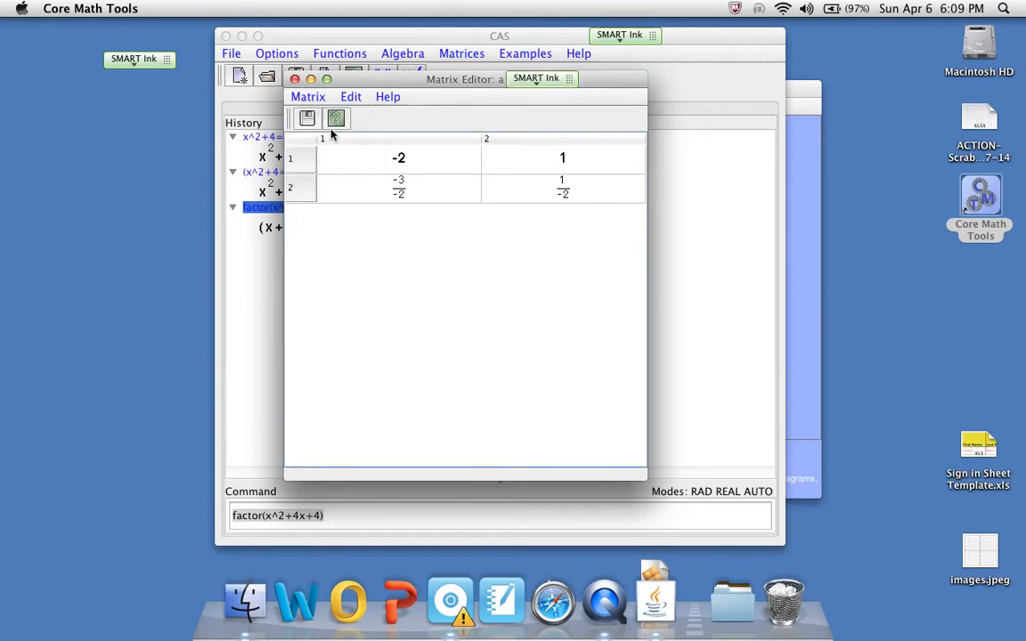
Step: Invert the transposed matrix and close the matrix editor
click(315, 102)
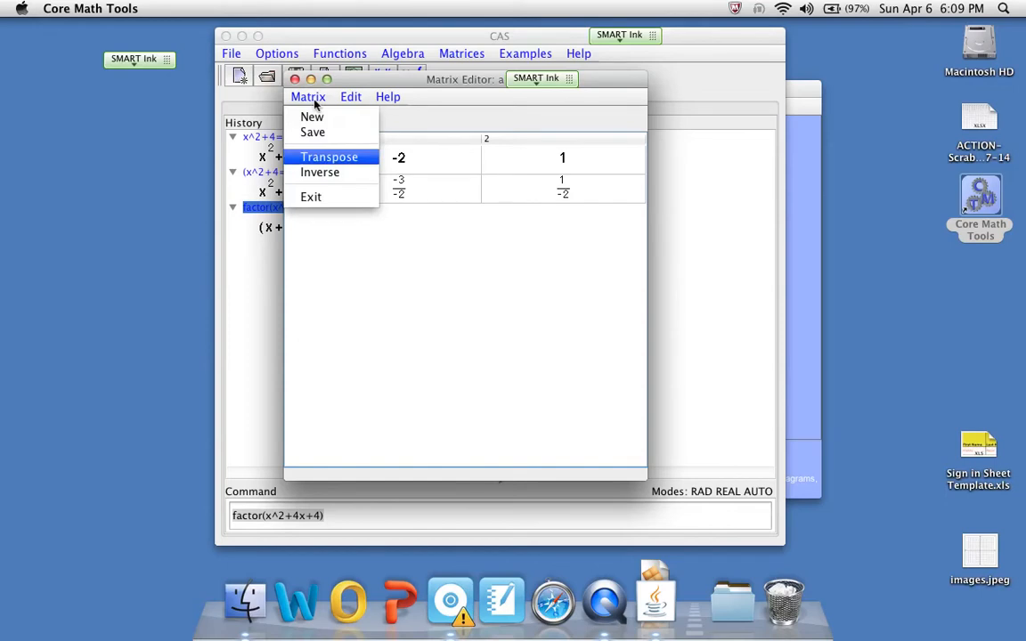
click(320, 172)
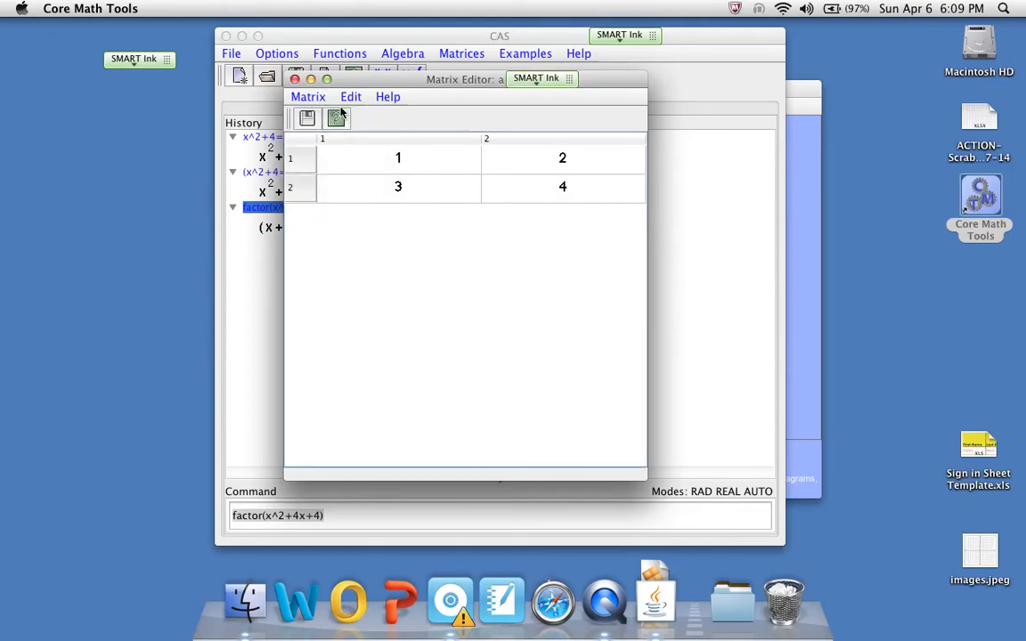
click(294, 79)
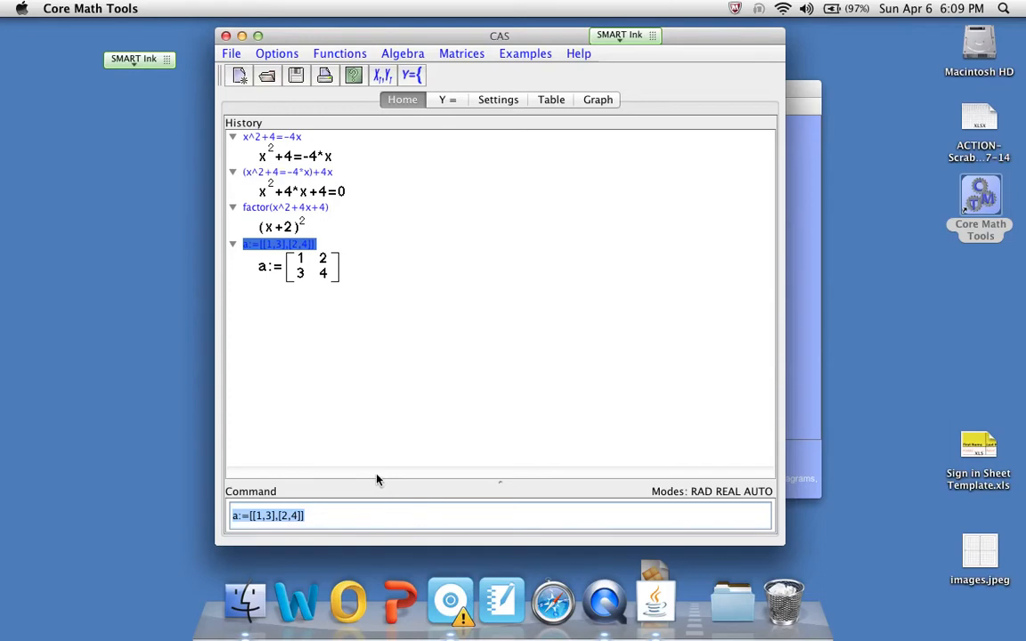
Step: Clear the command and enter a 2 by 2 matrix as matrix(2,2,1,3,2,4)
key(BackSpace)
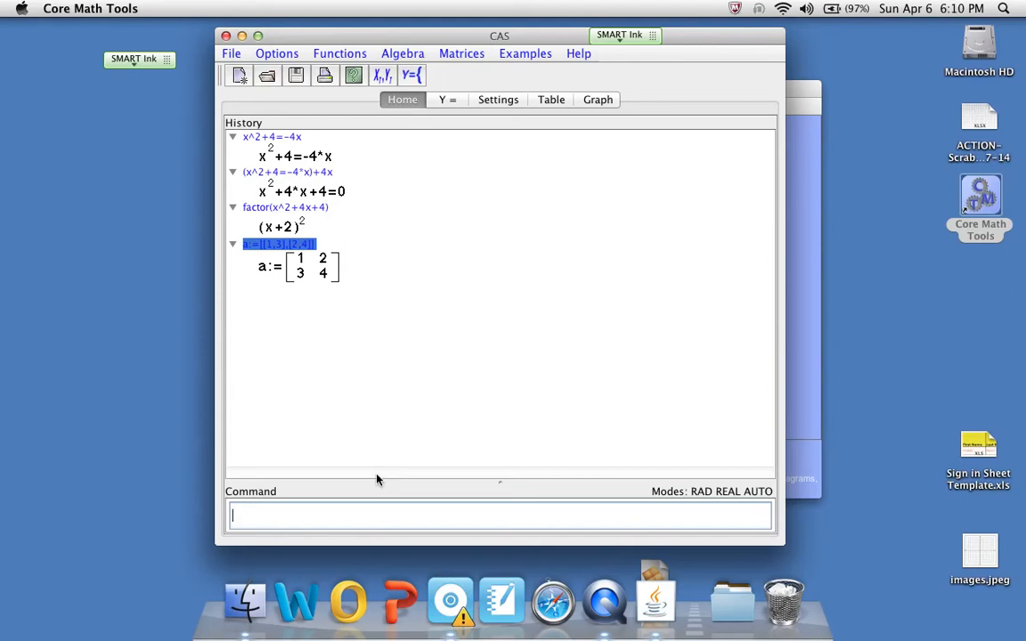
text(matrix(2,2,1,3,2,4))
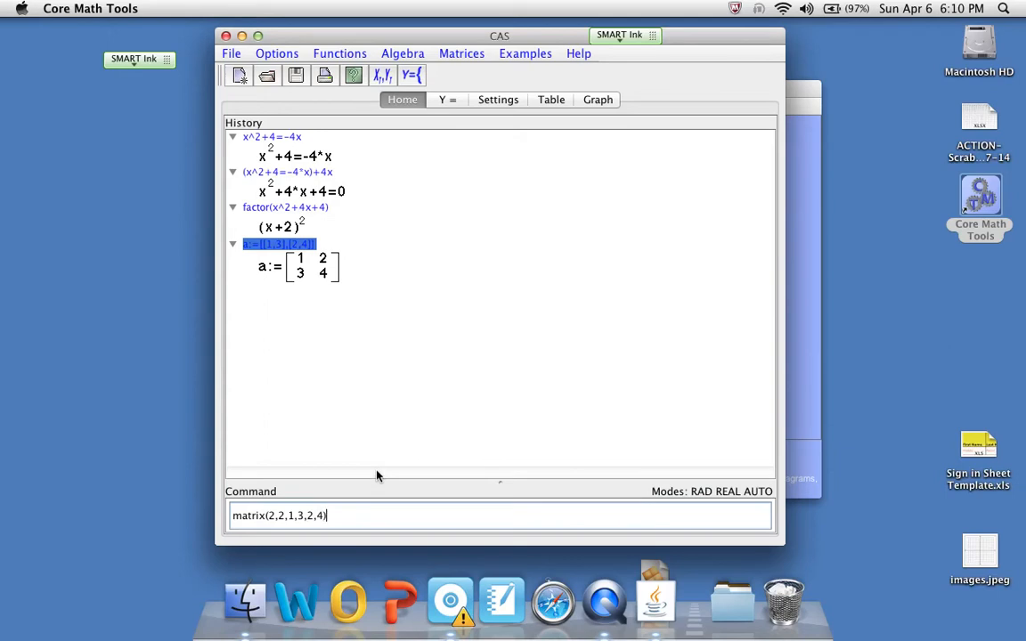
key(Return)
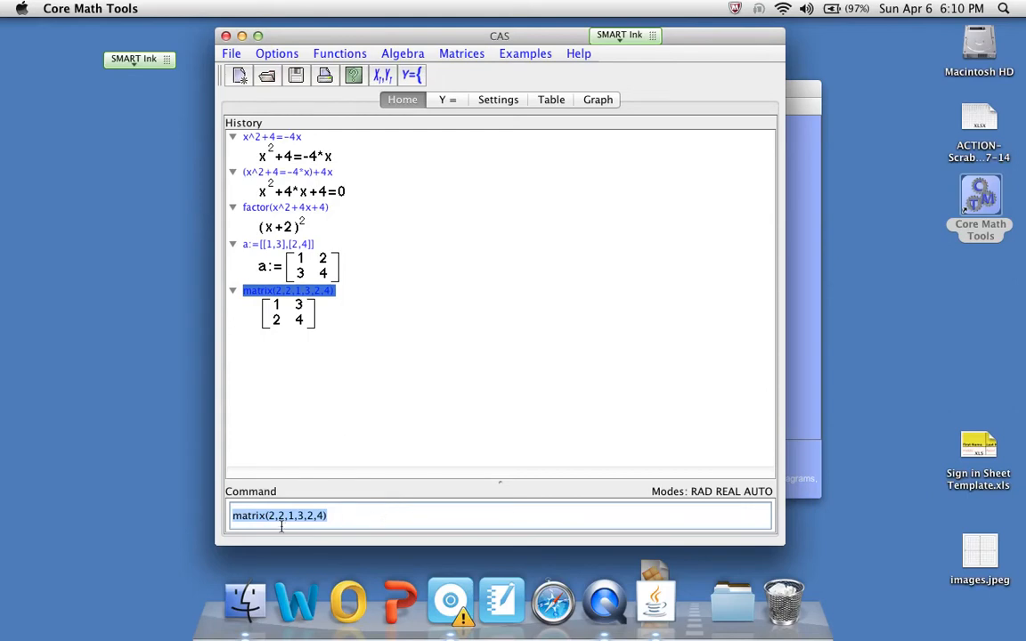
Step: Wrap the matrix command in the inverse function and evaluate inv(matrix(2,2,1,3,2,4))
click(237, 516)
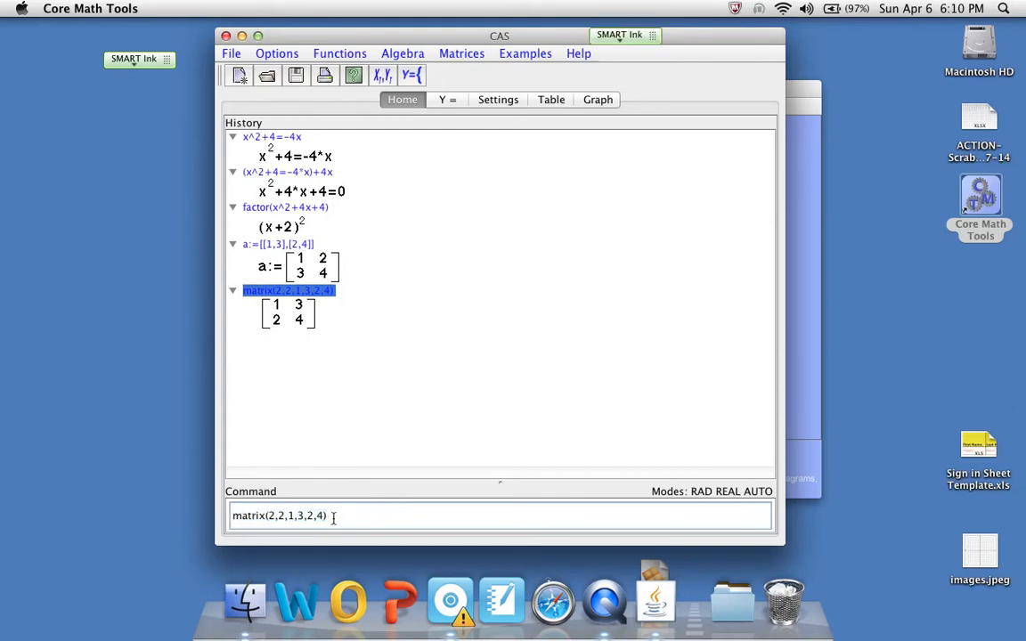
text(inv()
key(Right)
key(Right)
key(Right)
key(Right)
key(Right)
key(Right)
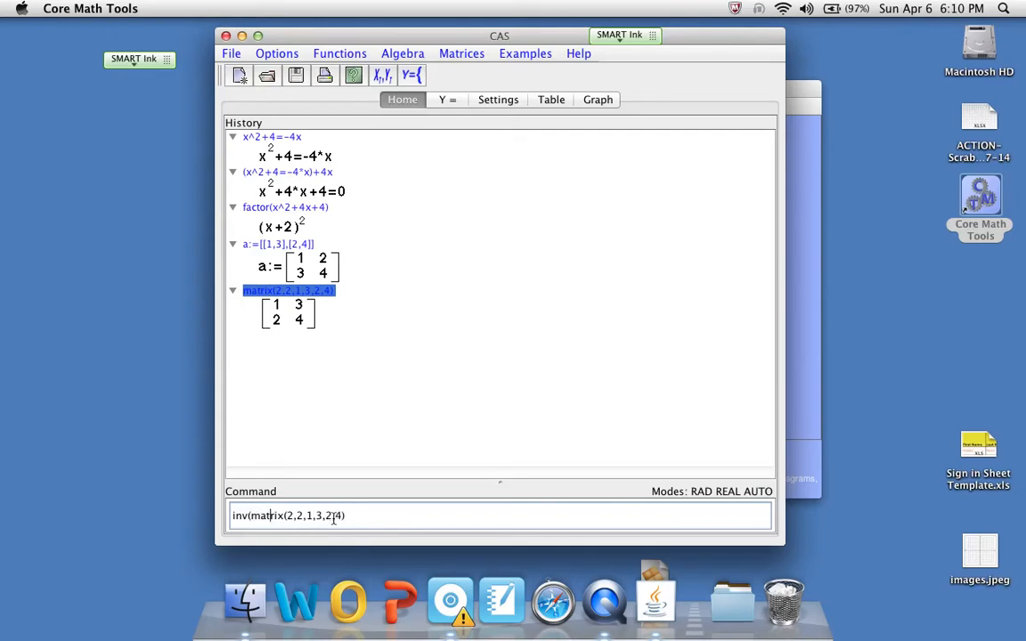
key(Right)
key(Right)
key(Right)
key(Right)
key(Right)
key(Right)
key(Right)
key(Right)
key(Right)
key(Right)
key(Right)
key(Right)
key(Right)
text())
key(Return)
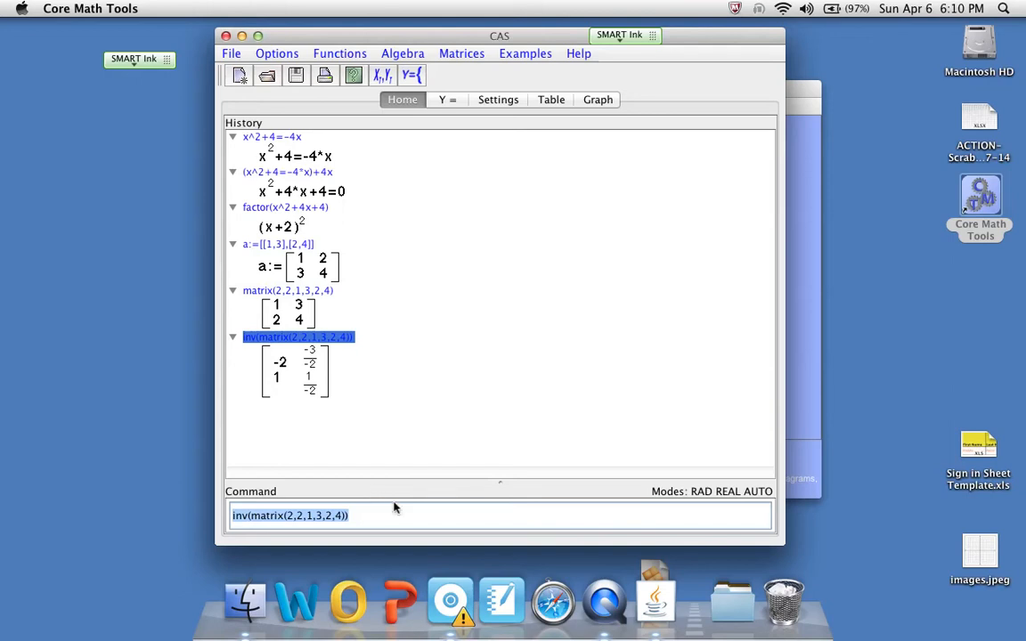
Step: Delete the matrix a entry from the function list
click(448, 100)
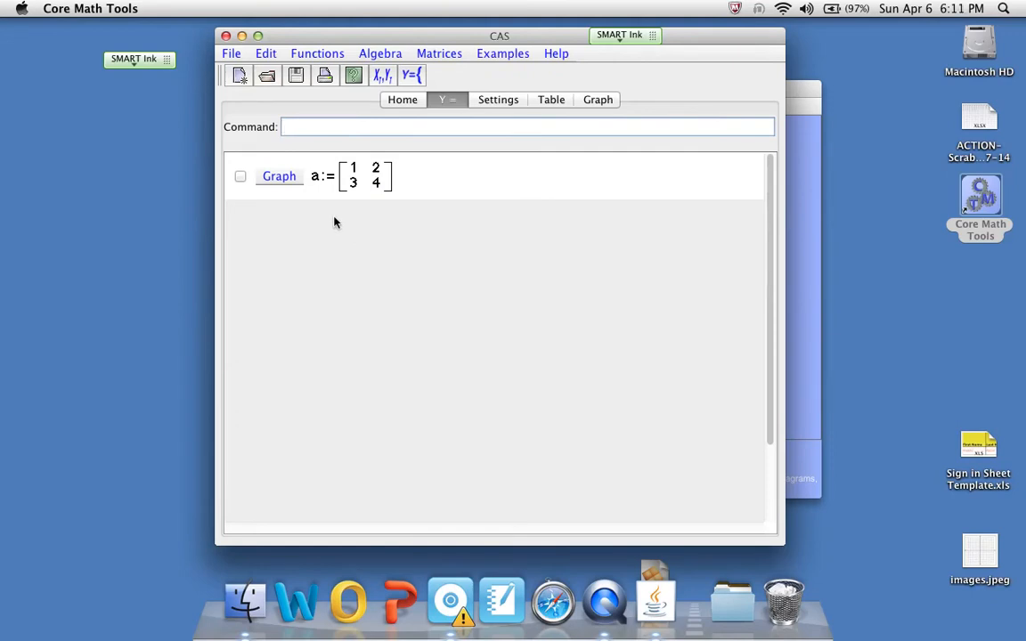
click(373, 192)
key(BackSpace)
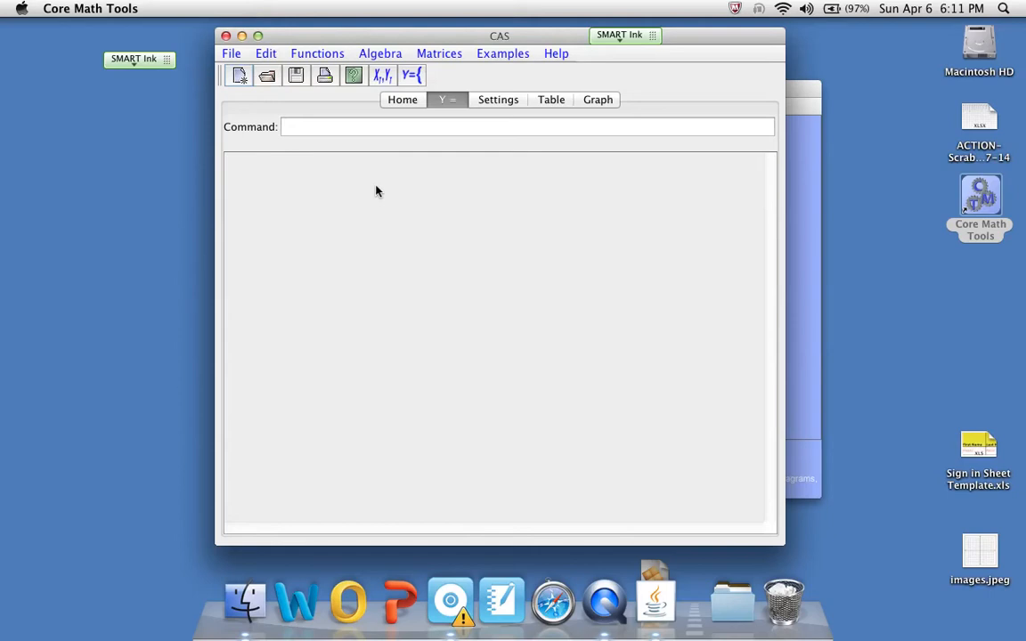
Step: Add the function y=x^2 to the function list, enable it for graphing and display its graph
click(330, 131)
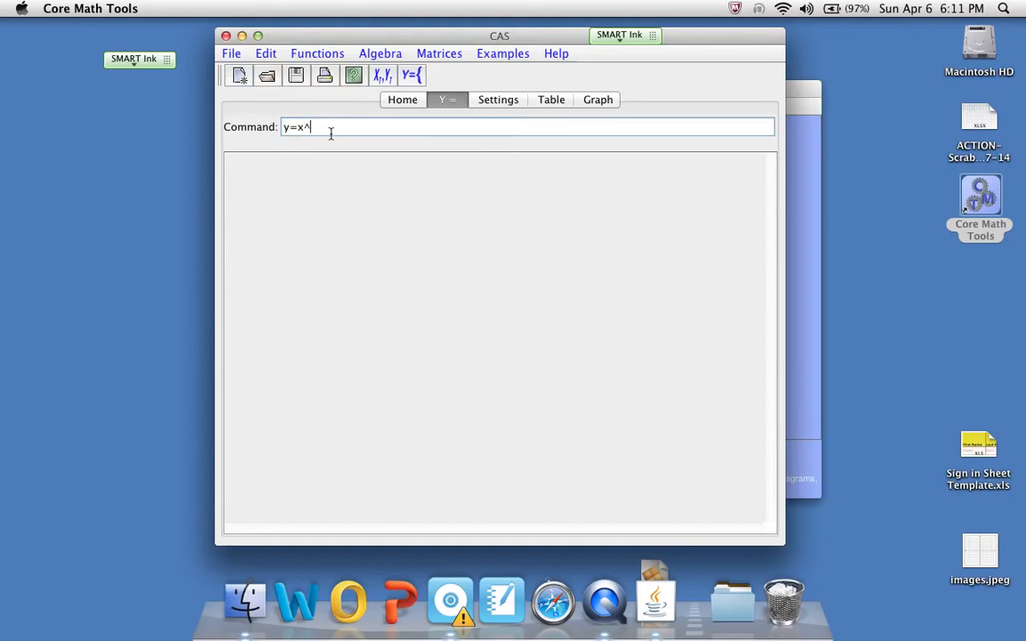
key(Return)
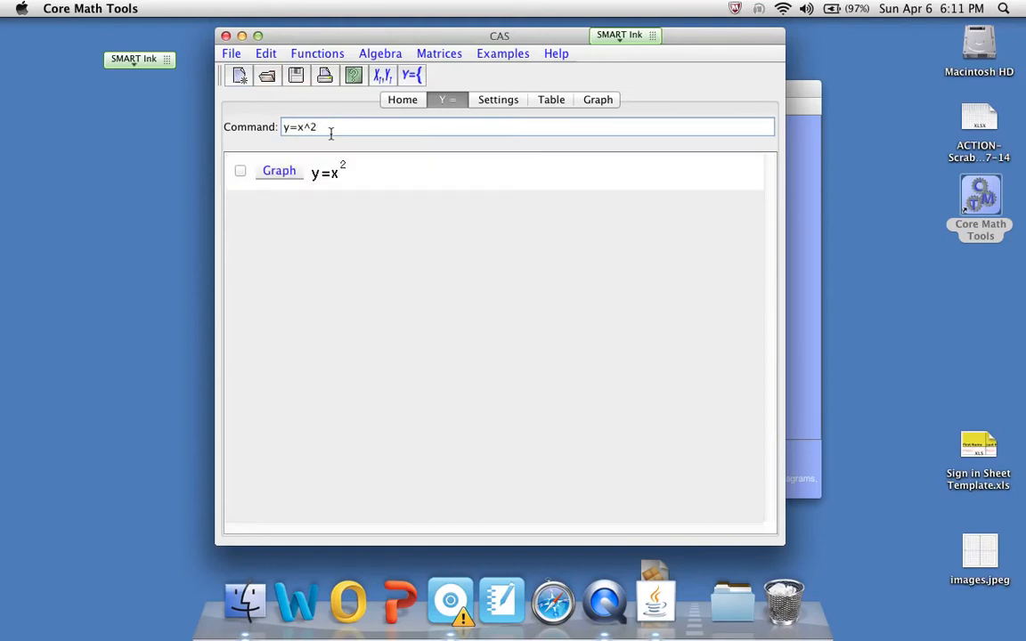
click(240, 173)
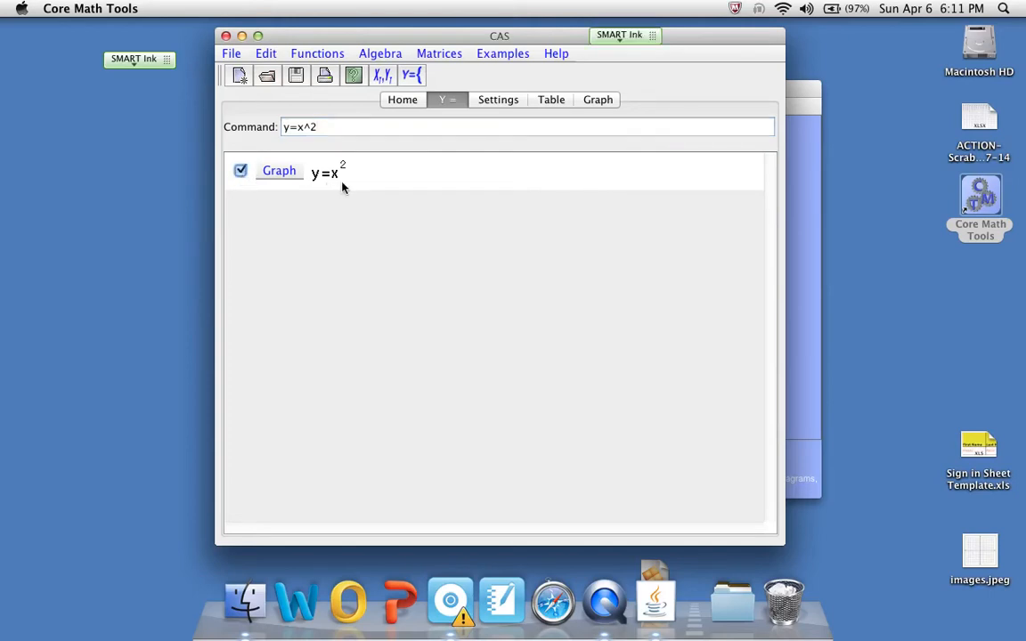
click(600, 100)
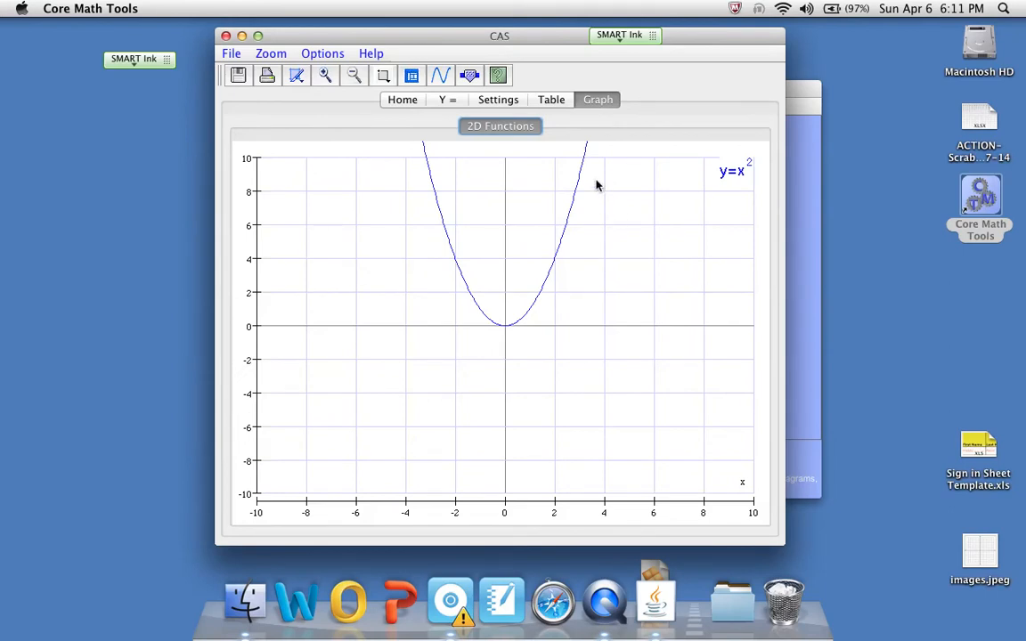
Step: Set the 2D plot style to Points Only and display the graph of y=x^2
click(499, 101)
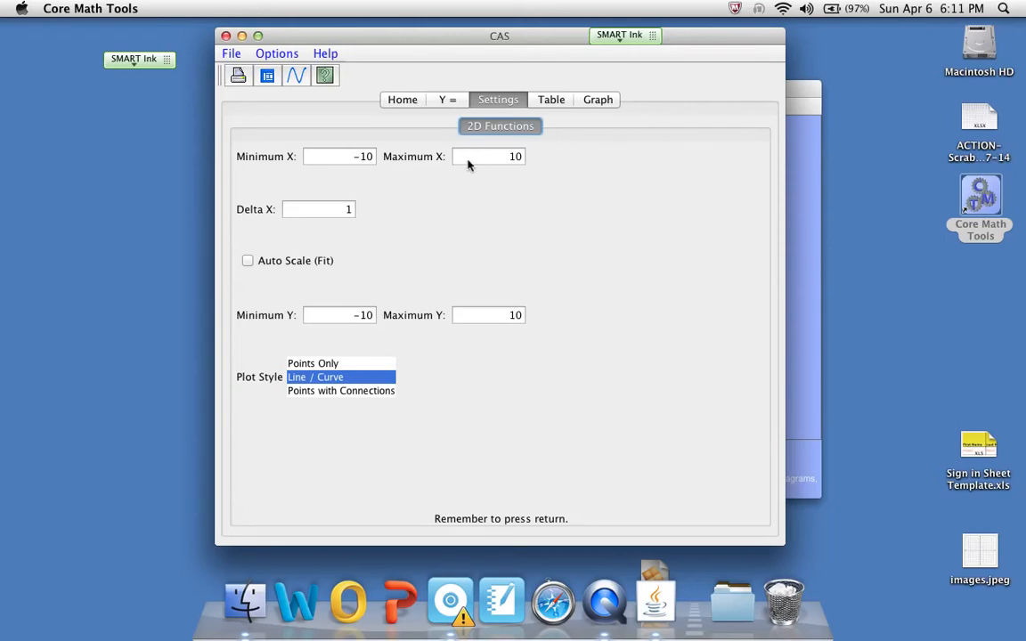
click(348, 363)
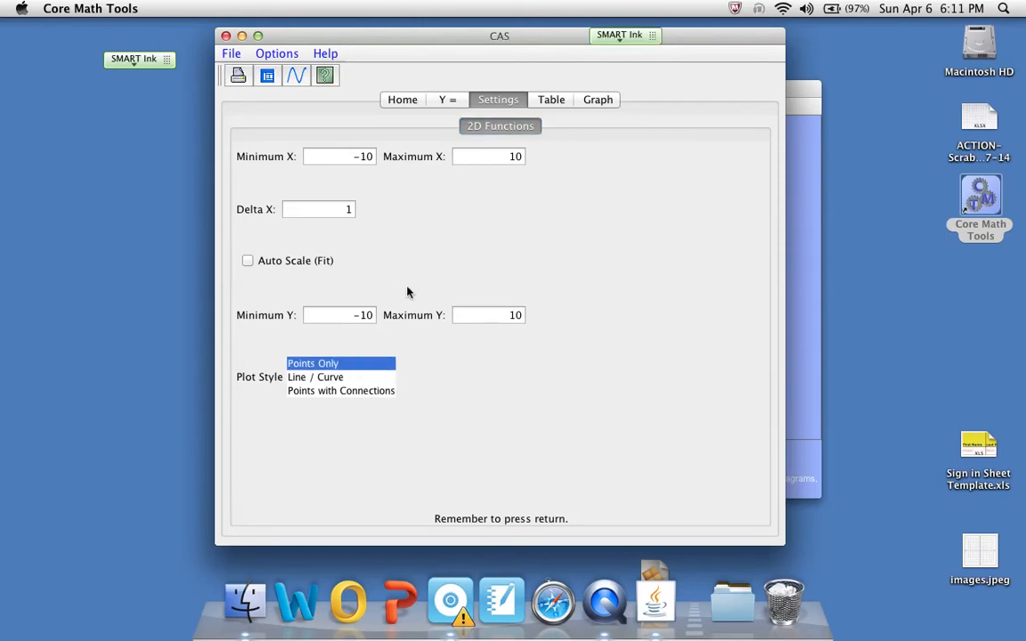
click(599, 104)
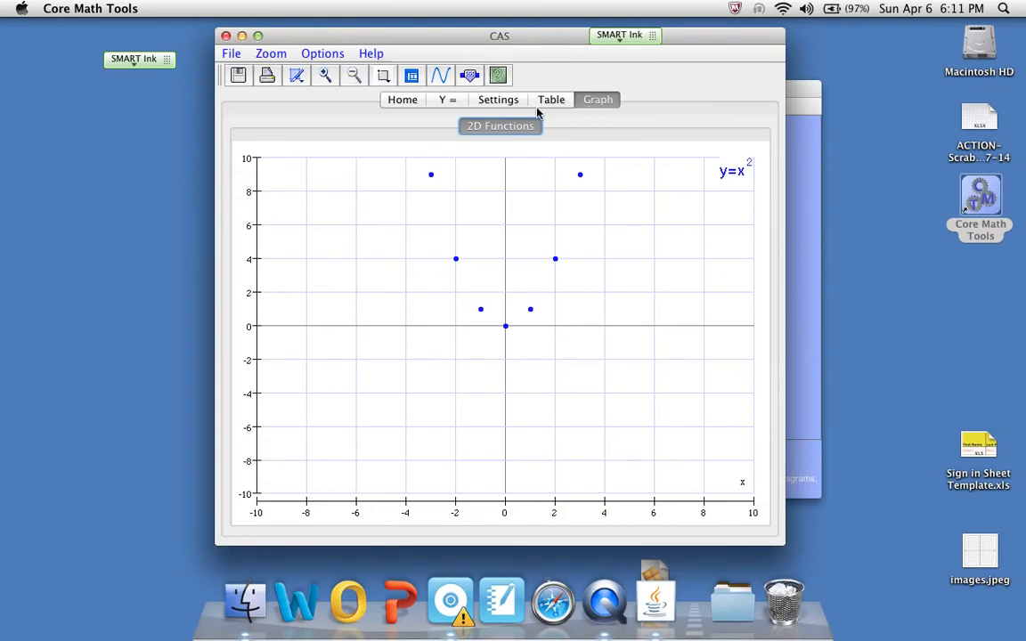
Step: Review the 2D function settings and the table of values for y=x^2, and return to the graph
click(481, 104)
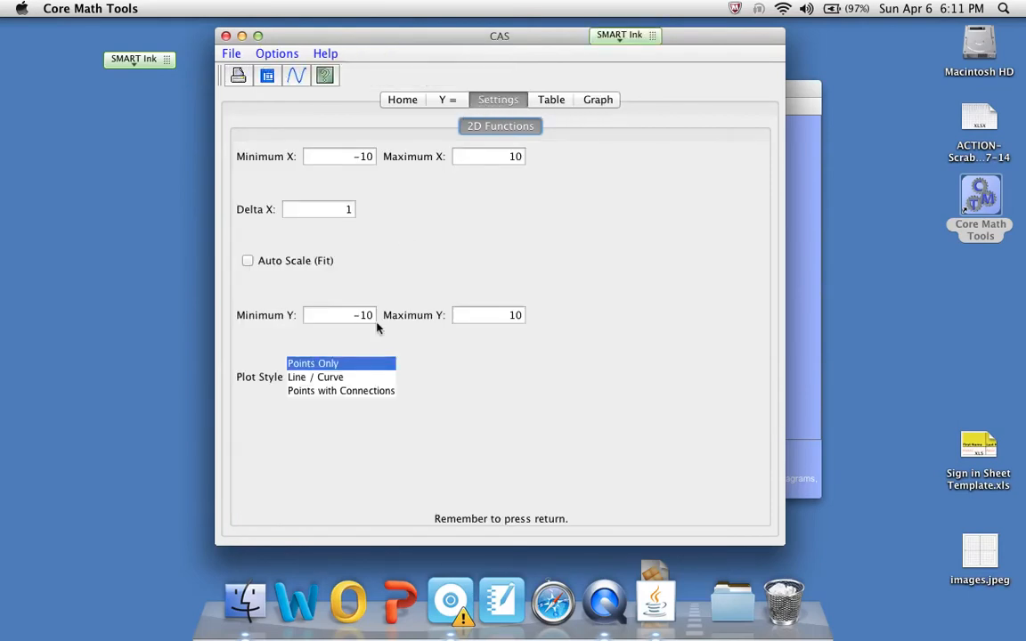
click(551, 100)
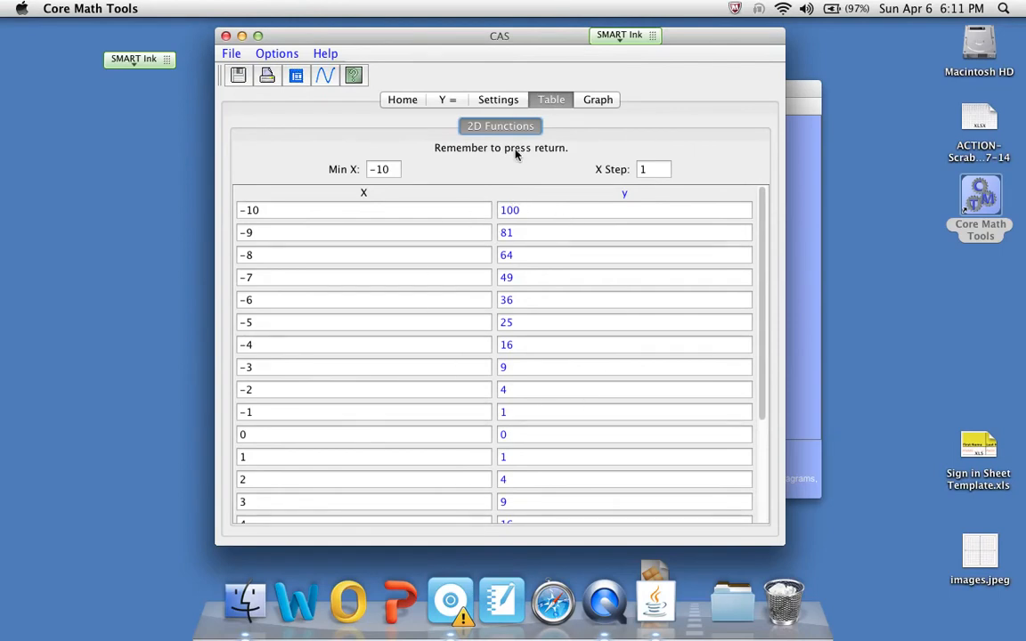
click(590, 101)
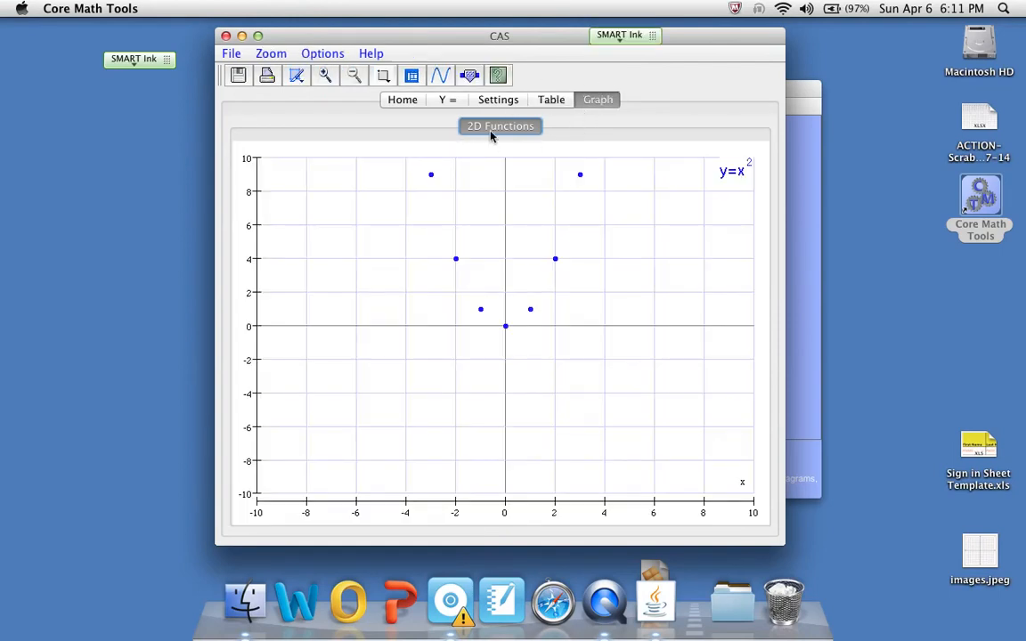
Step: Set the 2D plot style to Points with Connections and enlarge the graph around the parabola's vertex
click(490, 102)
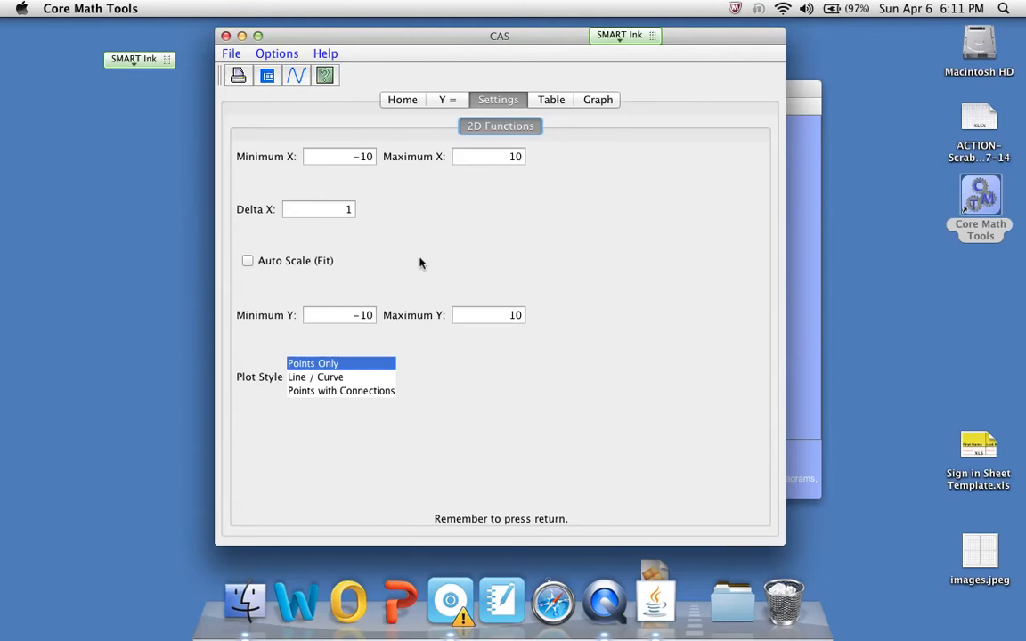
click(368, 392)
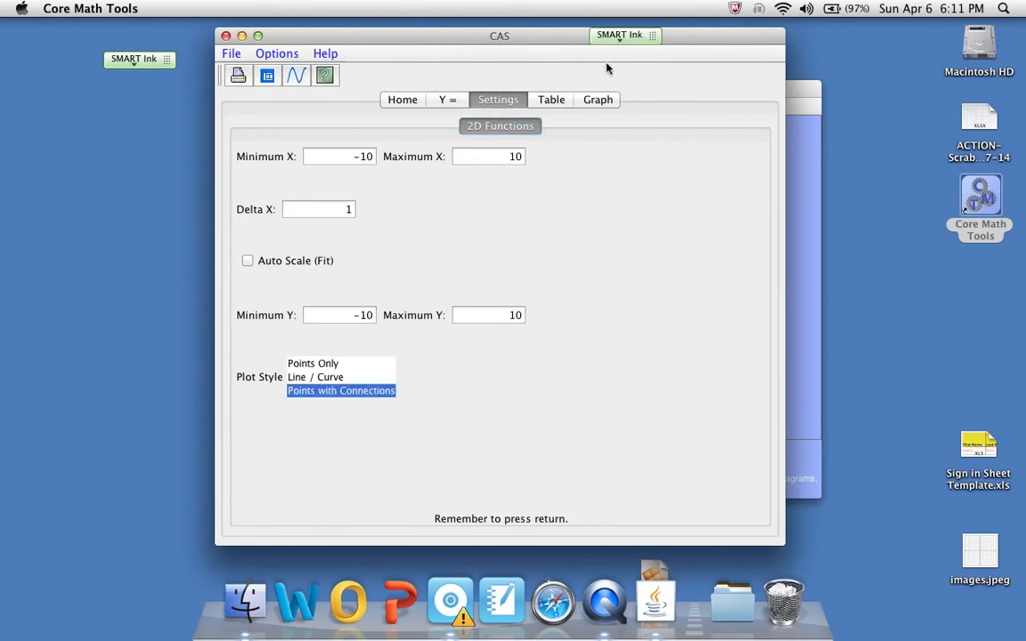
click(588, 101)
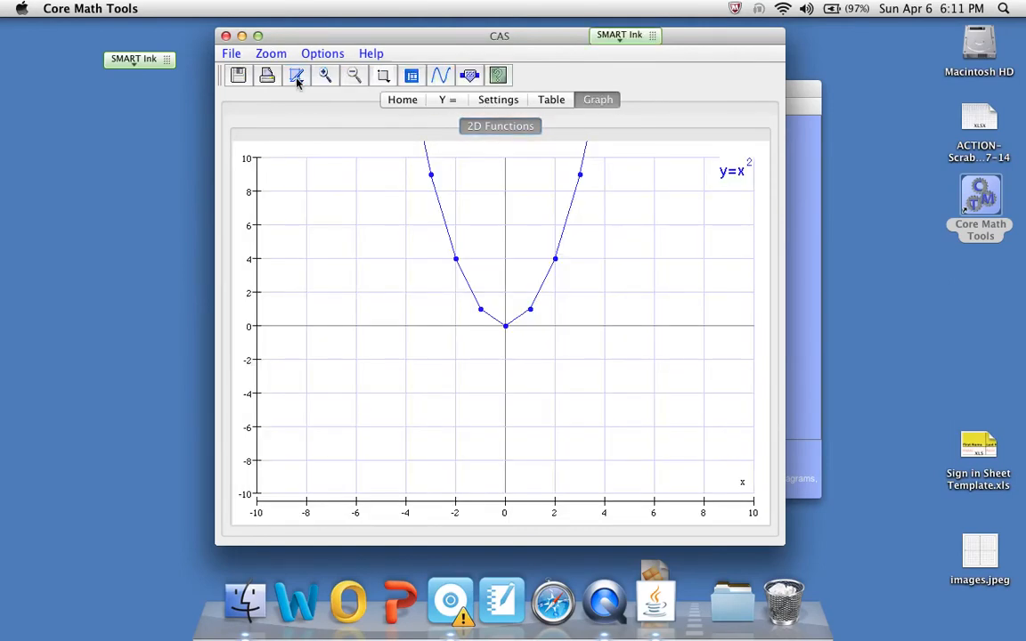
drag(442, 224, 561, 340)
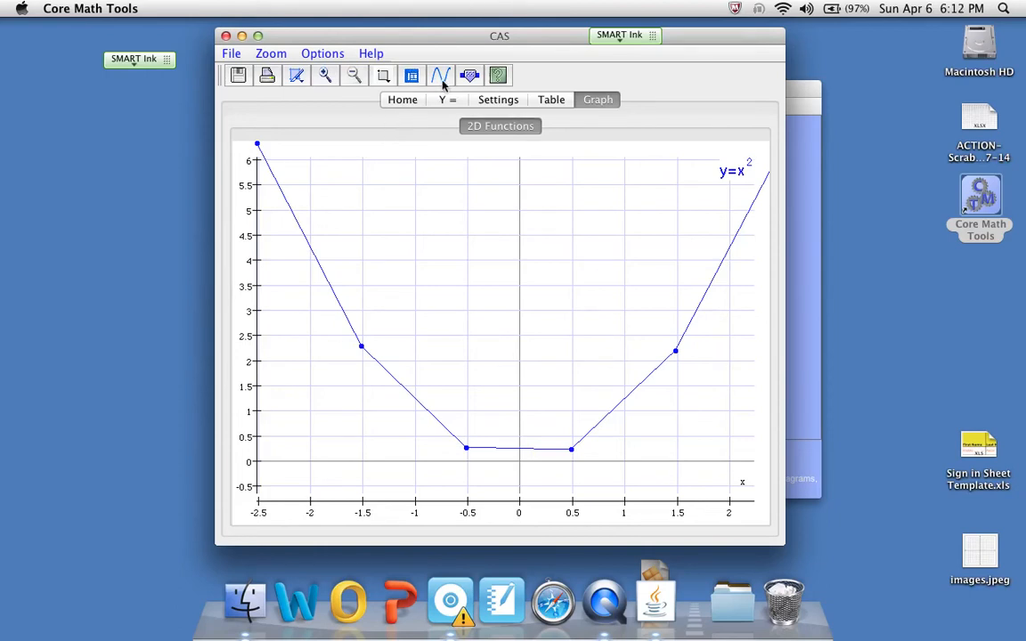
Step: Disable y=x^2 for graphing and add the 3D plot example z=cos(x)*sin(y) to the function list
click(448, 100)
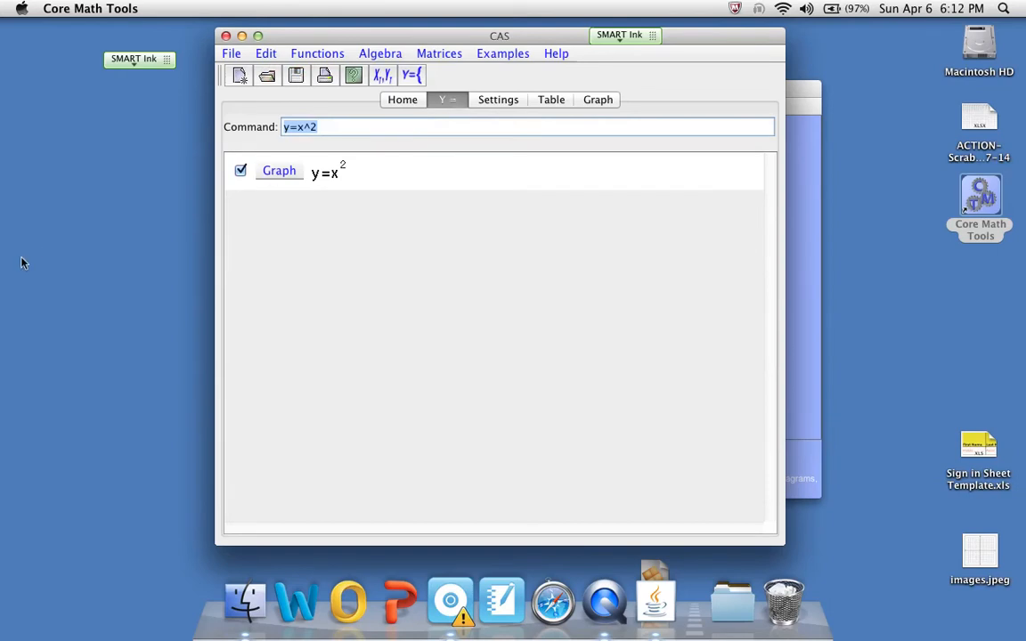
click(240, 170)
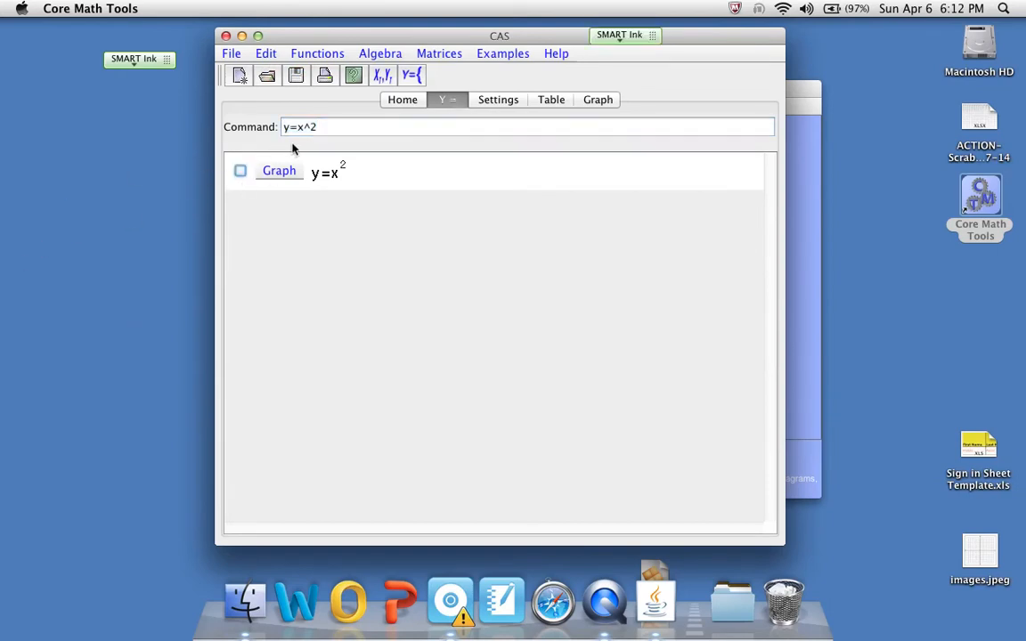
click(515, 55)
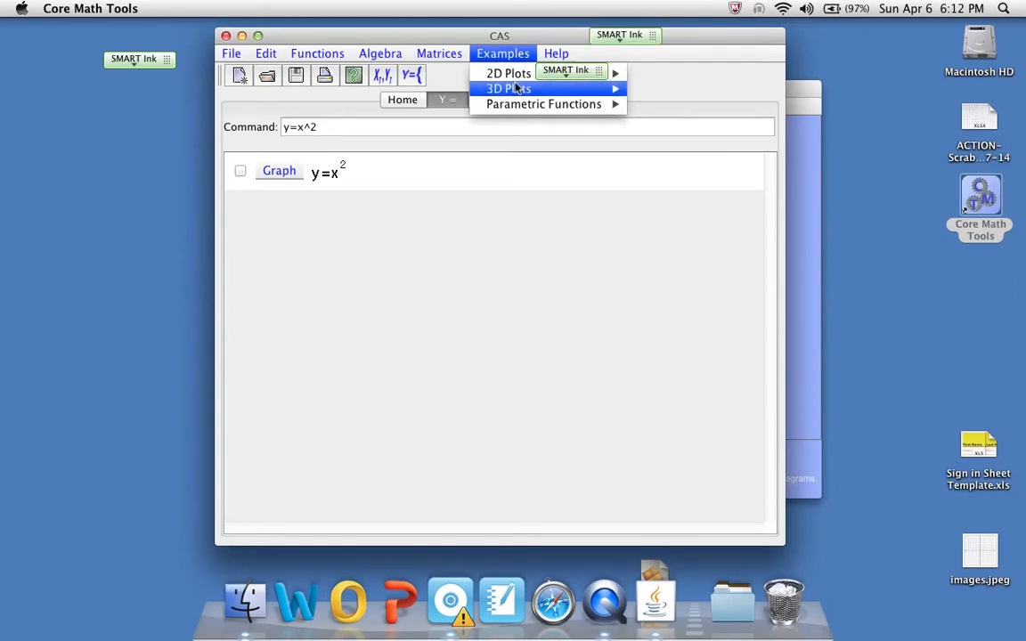
mouse_move(516, 88)
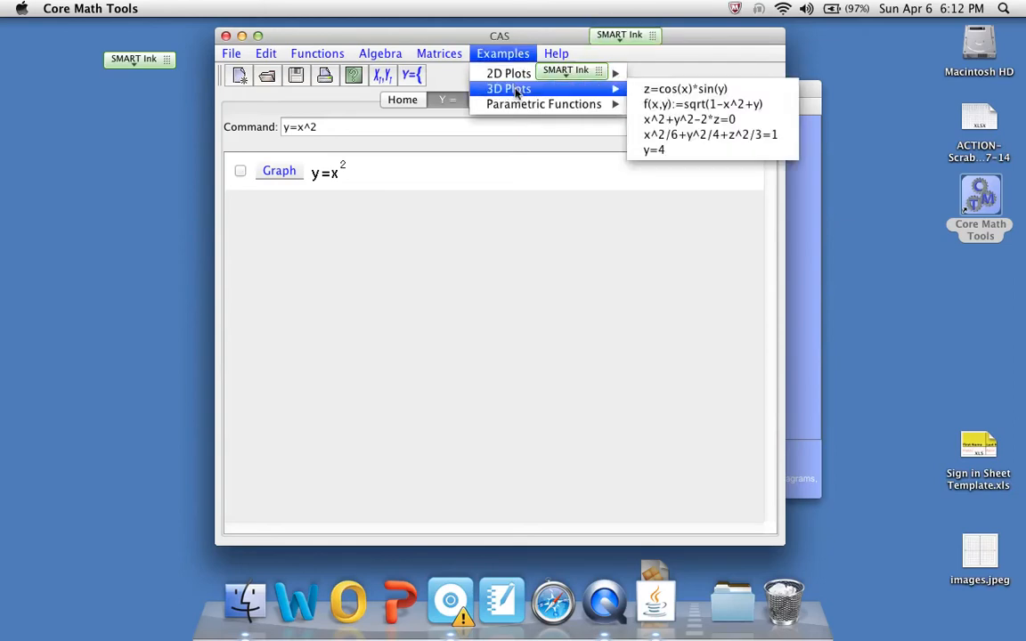
click(683, 90)
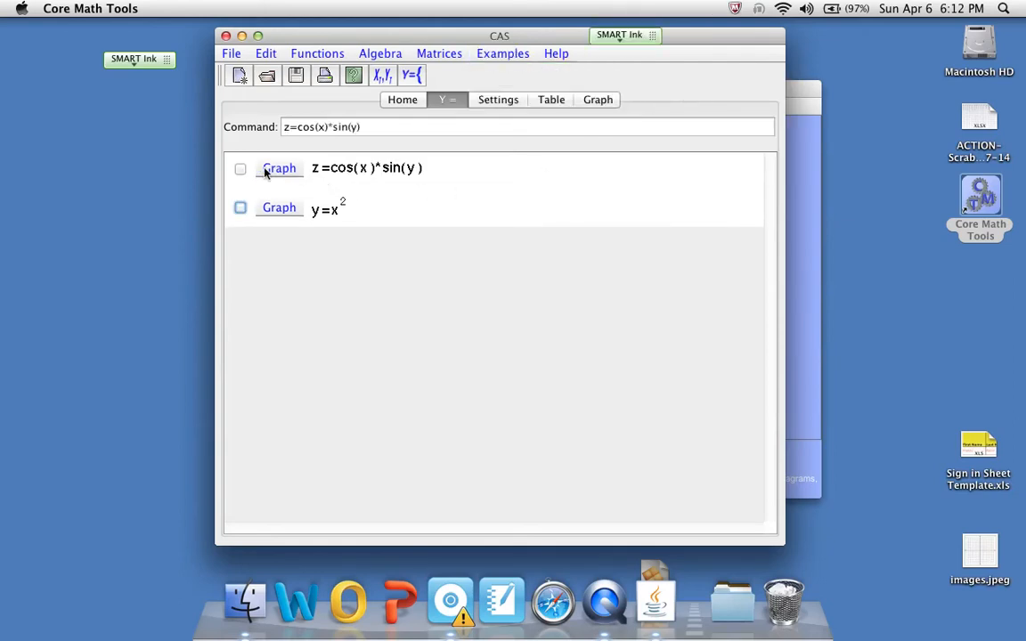
Step: Enable z=cos(x)*sin(y) for graphing and display its 3D plot
click(239, 169)
click(241, 169)
click(605, 103)
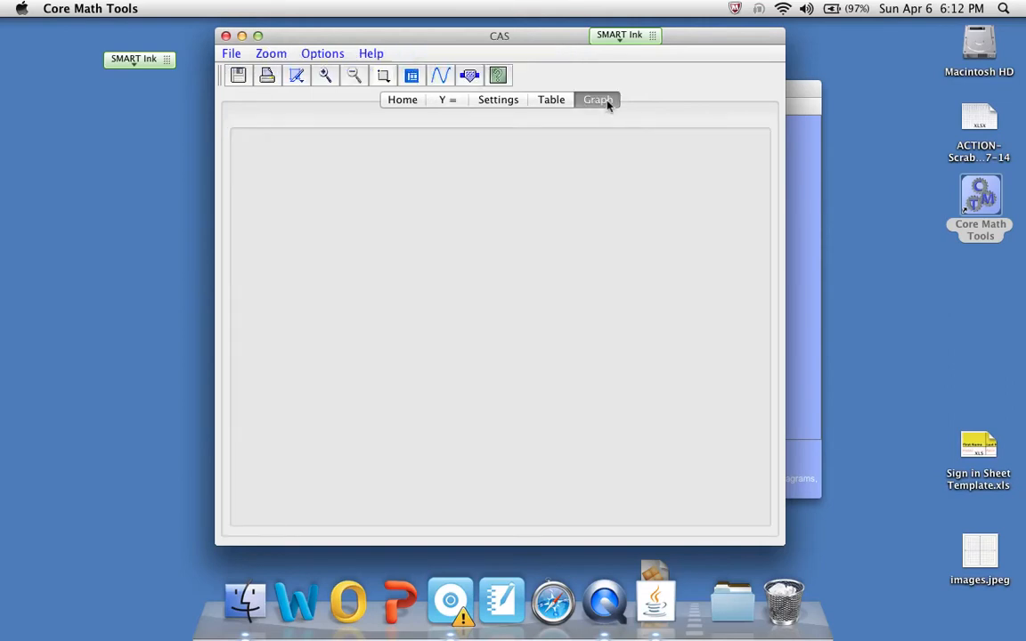
click(451, 100)
click(241, 170)
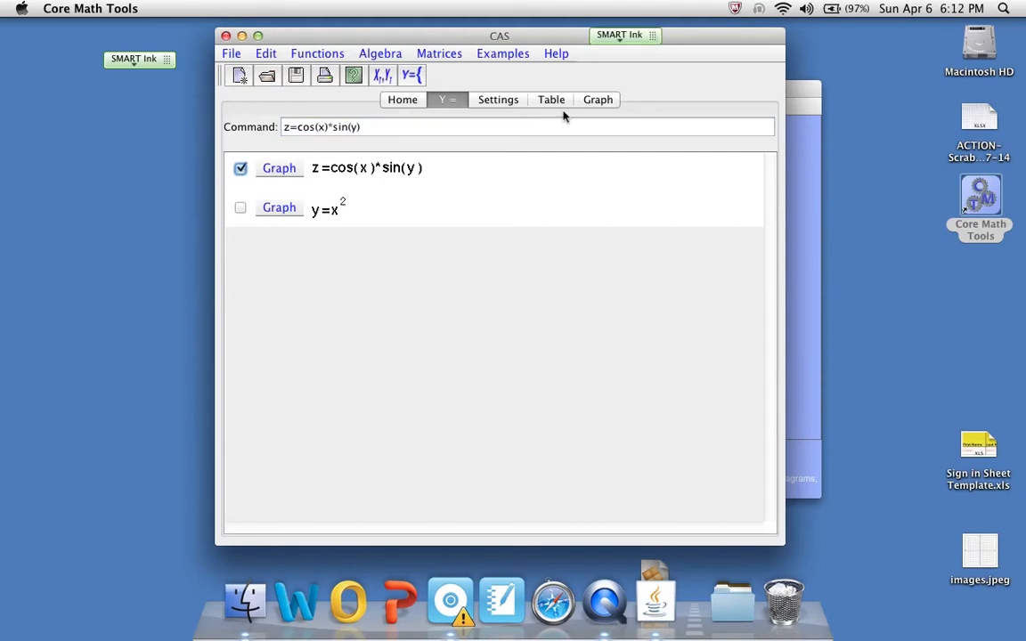
click(592, 99)
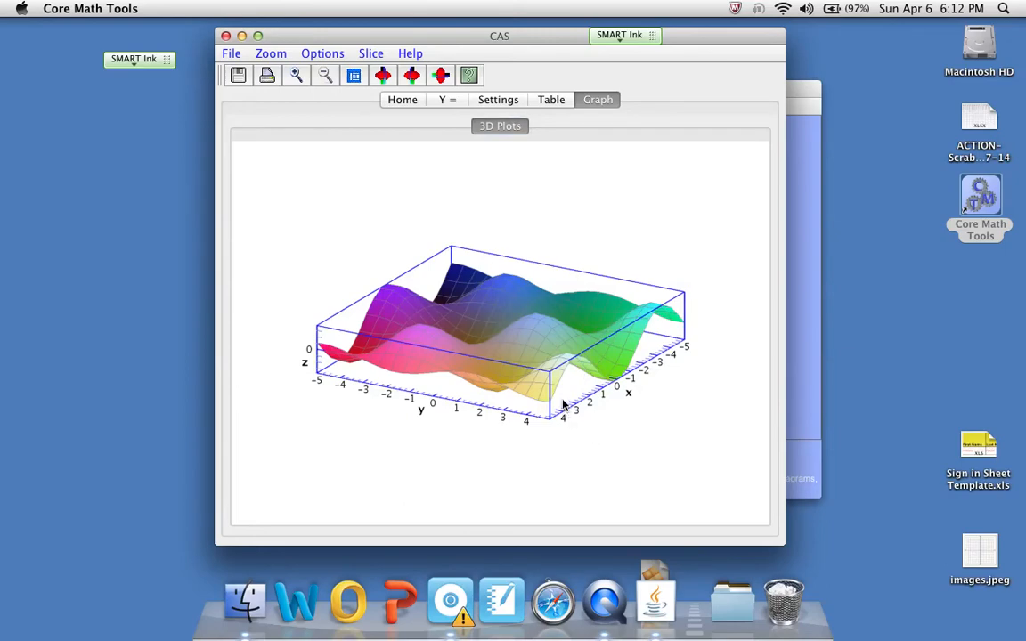
Step: Show a z slicing plane through the 3D surface and rotate the plot to view the slice from above
drag(532, 375, 595, 329)
click(441, 75)
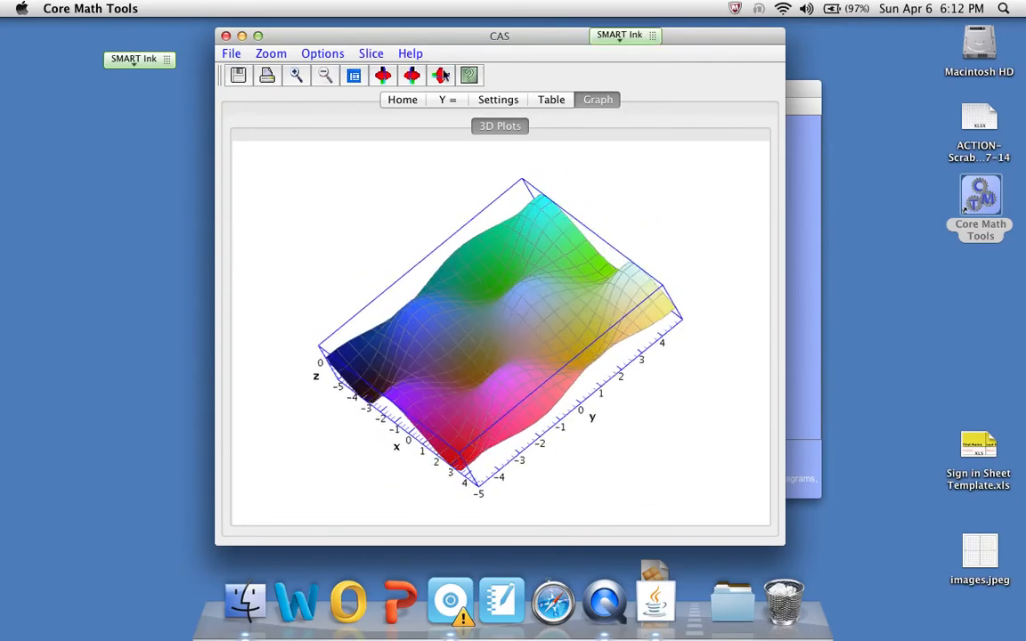
click(442, 76)
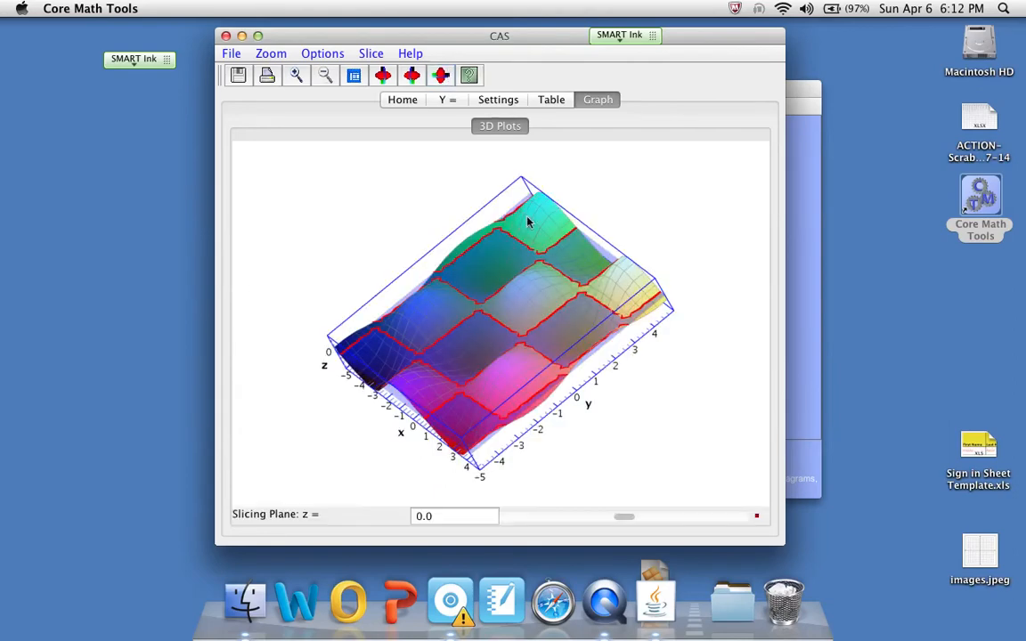
drag(452, 418, 497, 364)
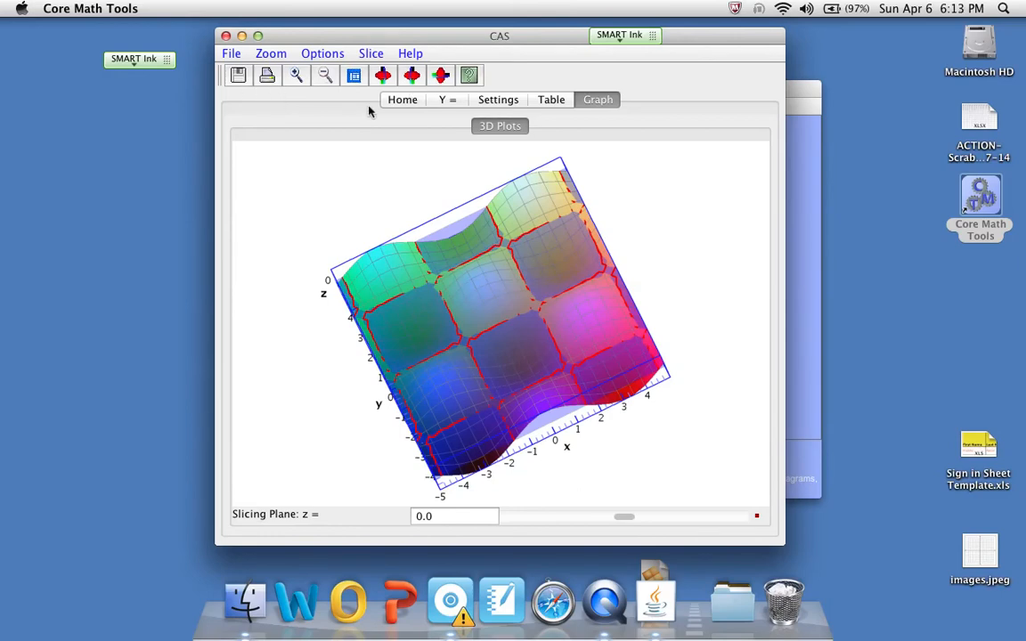
Step: Return to the command history, view the parametric function entry form and close it without entering anything
click(403, 103)
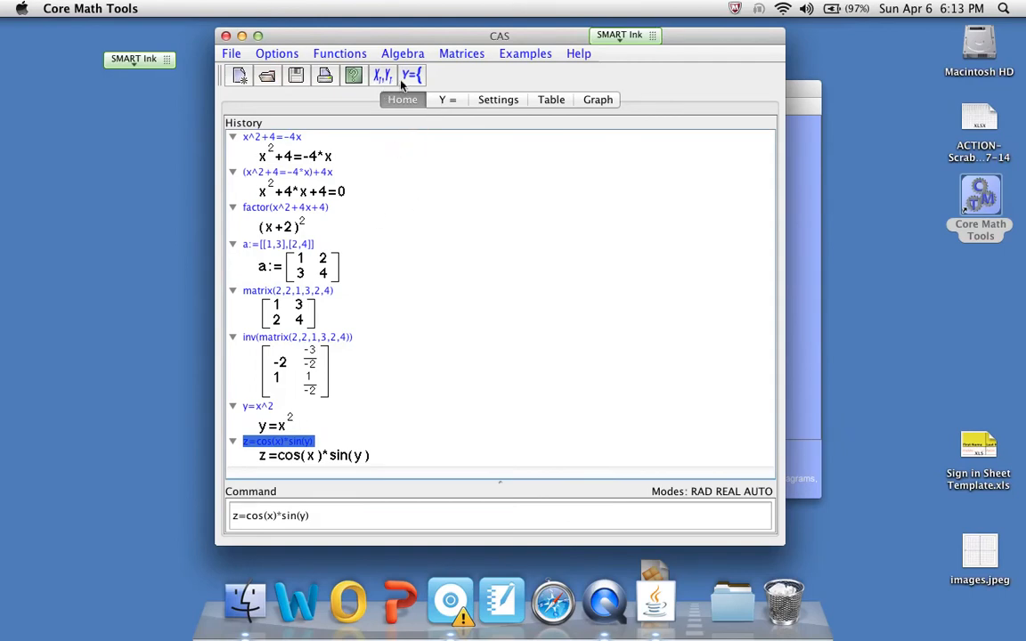
click(388, 79)
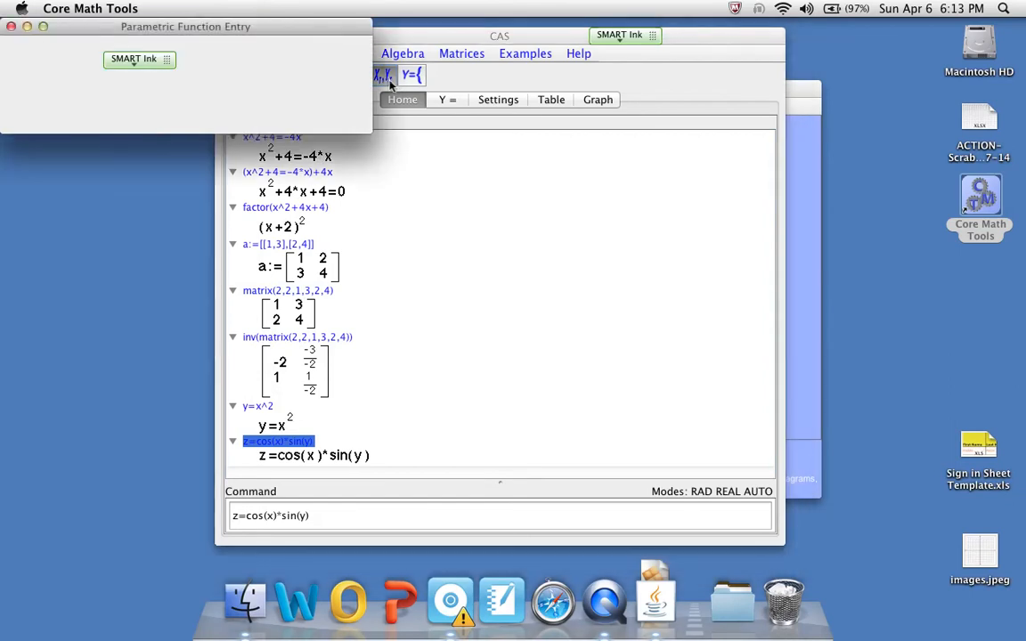
drag(308, 32, 556, 129)
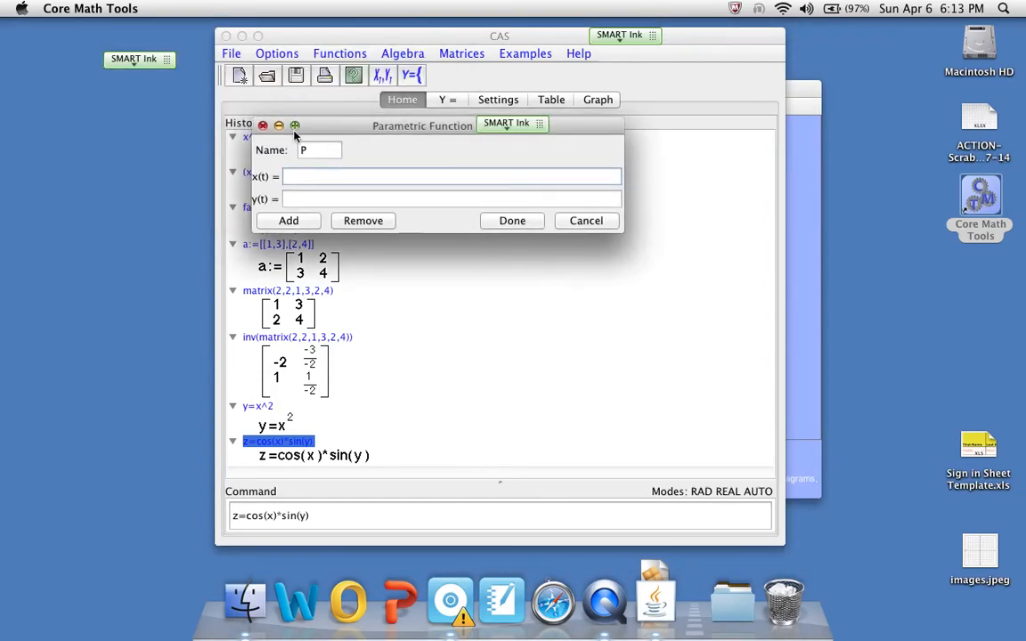
click(261, 126)
Step: View the piecewise function entry form with its expression and condition fields, and close it without entering anything
click(410, 75)
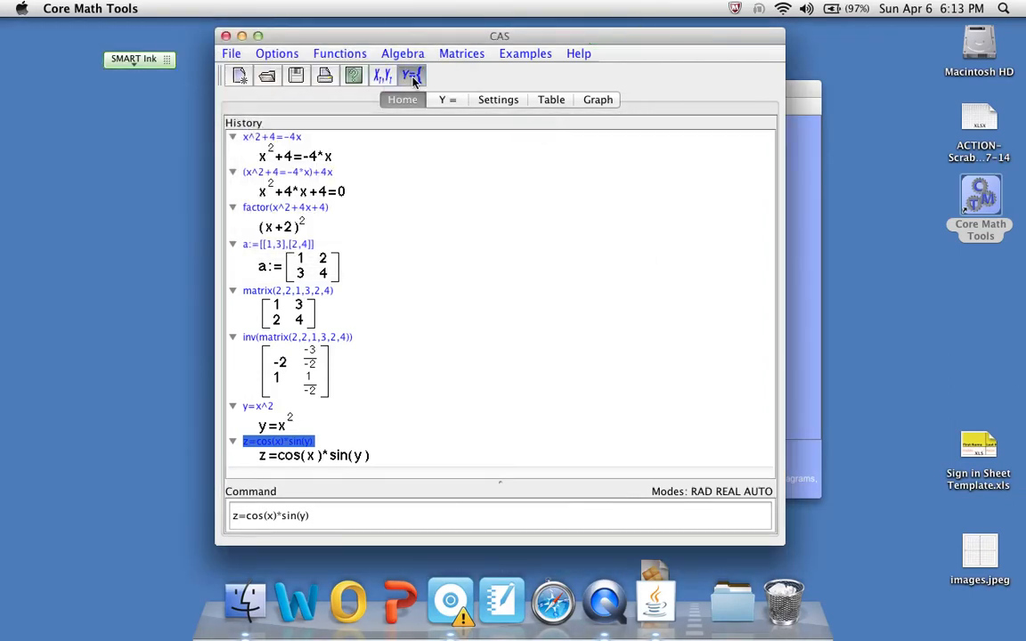
drag(322, 31, 589, 147)
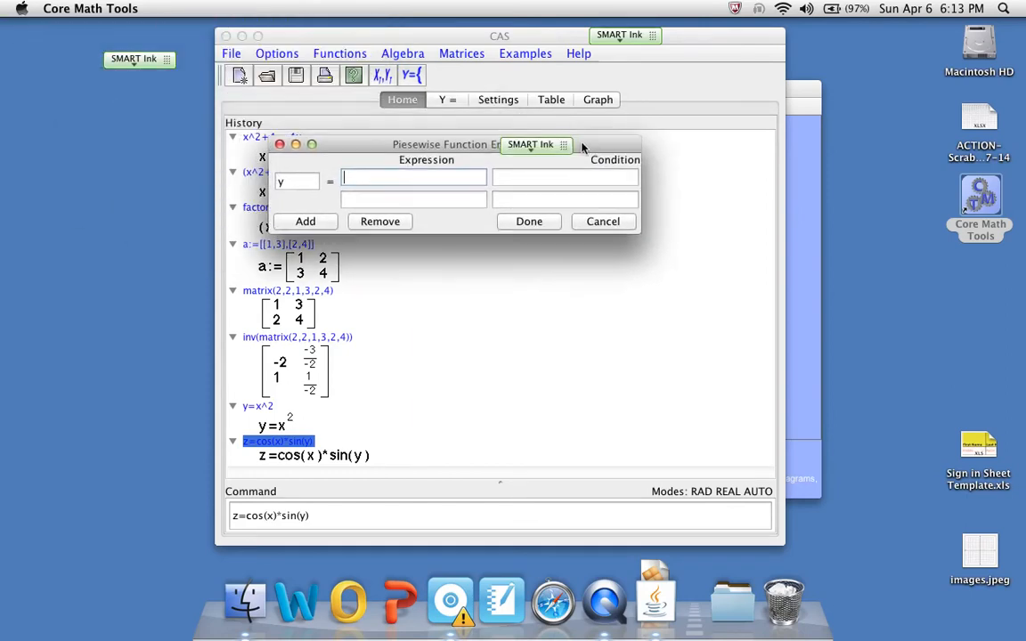
click(279, 144)
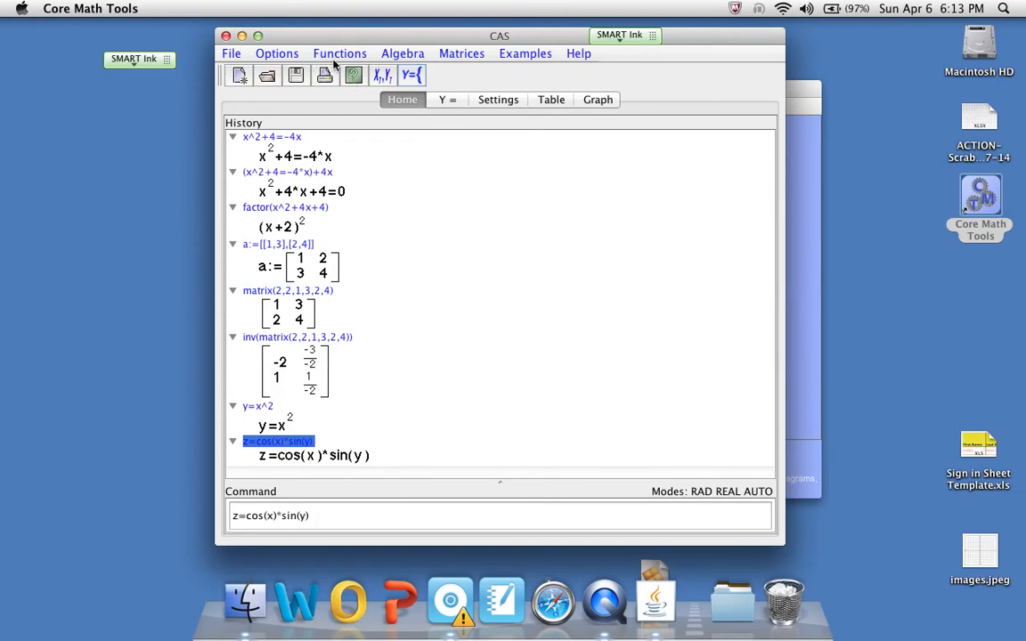
Step: Open the math typing palette and insert a fraction template at the end of the z=cos(x)*sin(y) command
click(290, 55)
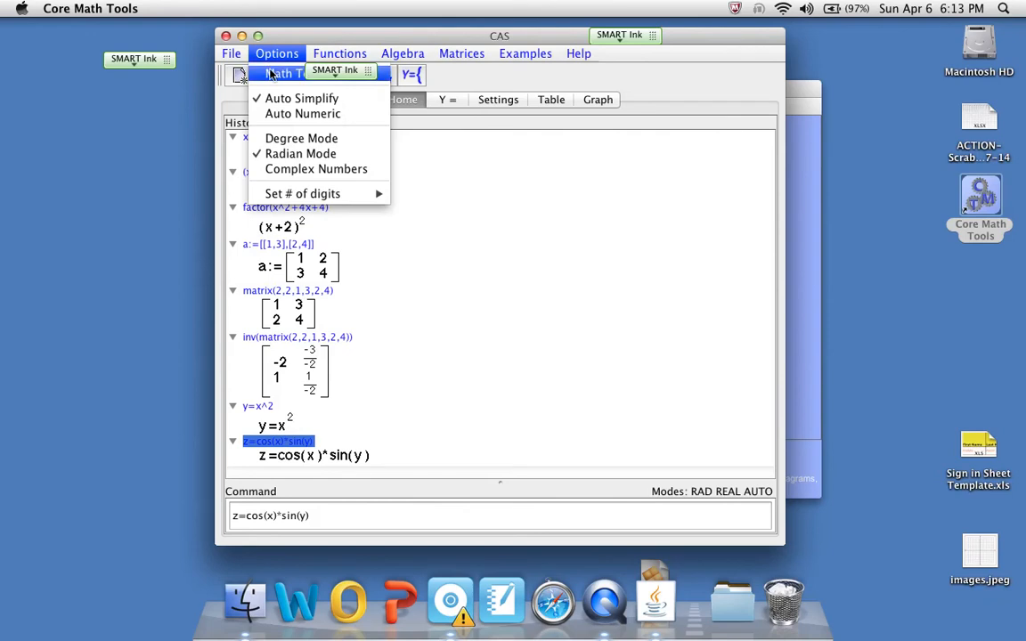
click(271, 72)
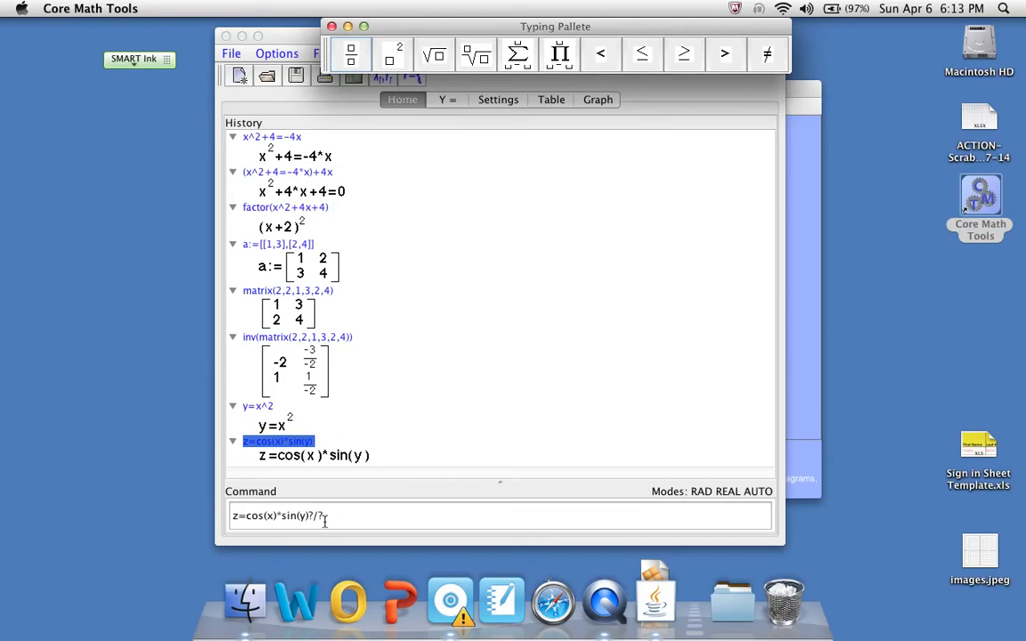
Step: Clear the z=cos(x)*sin(y) command and insert the nth-root template from the typing palette into the command line
drag(234, 516, 324, 516)
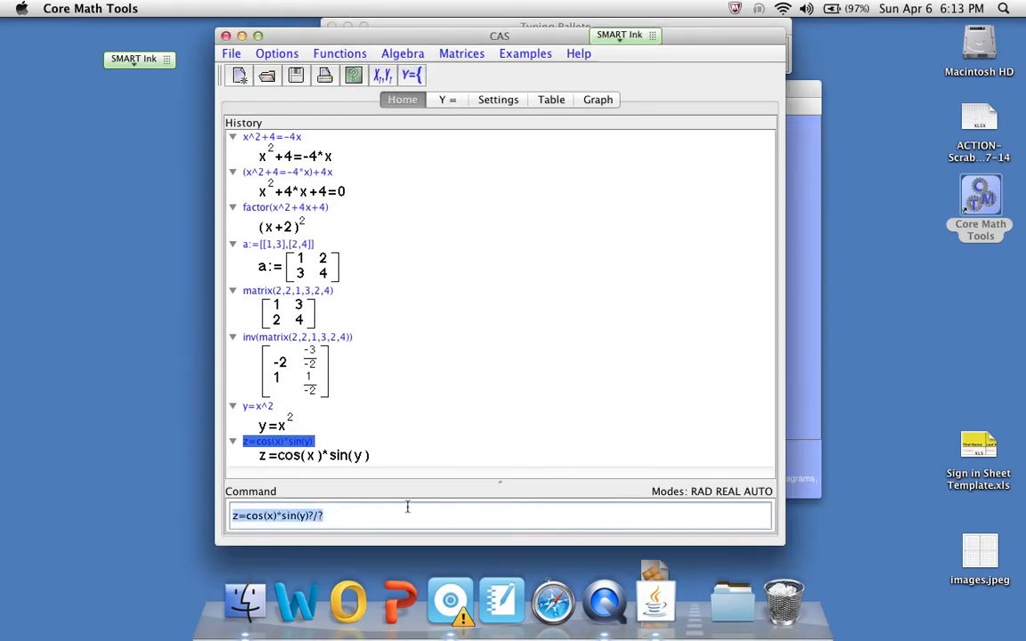
key(BackSpace)
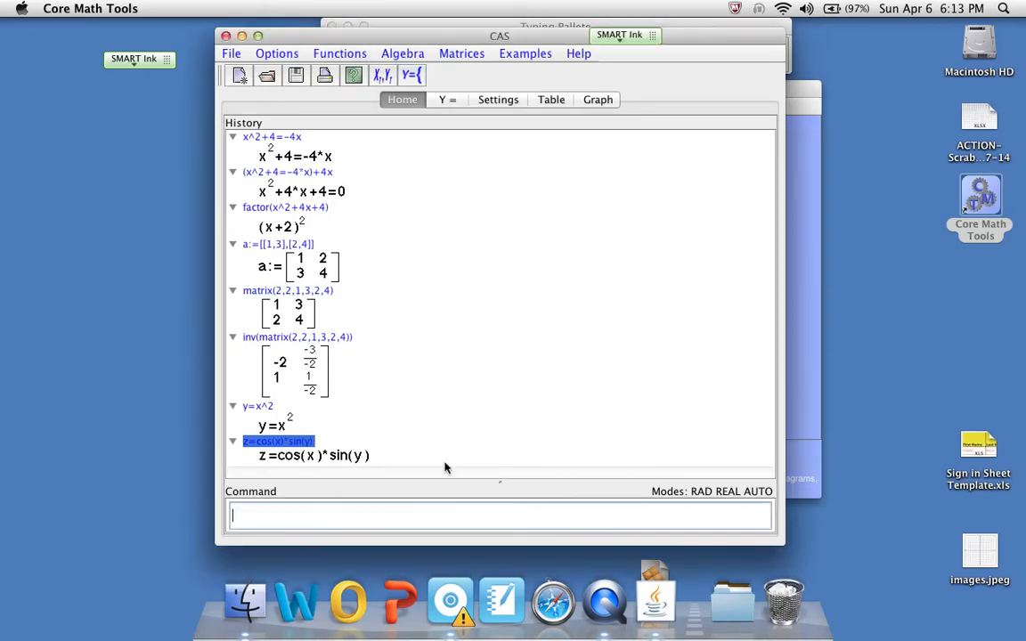
click(489, 27)
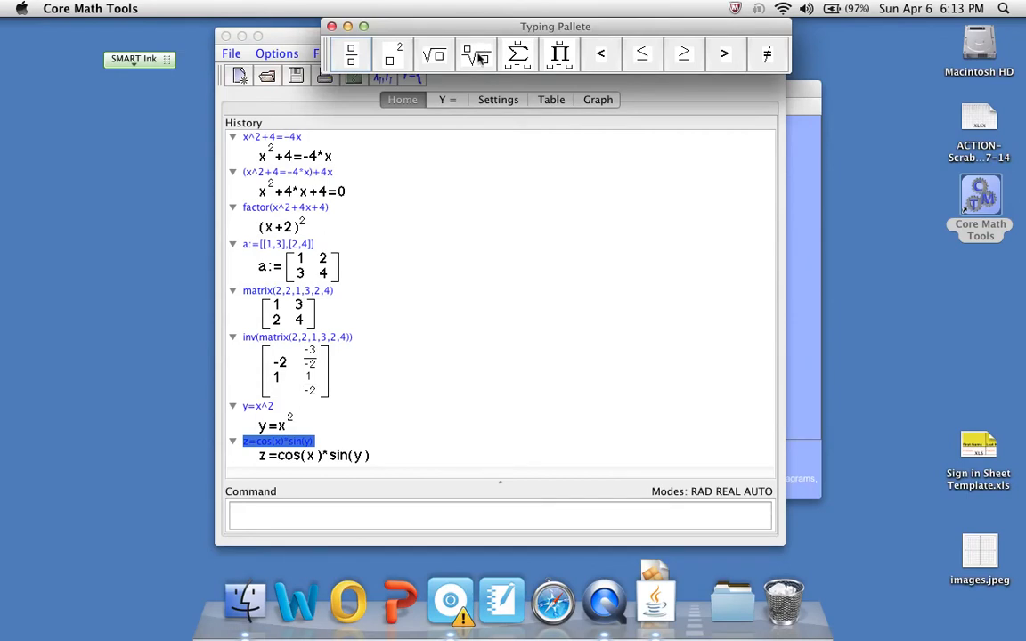
click(433, 52)
click(264, 520)
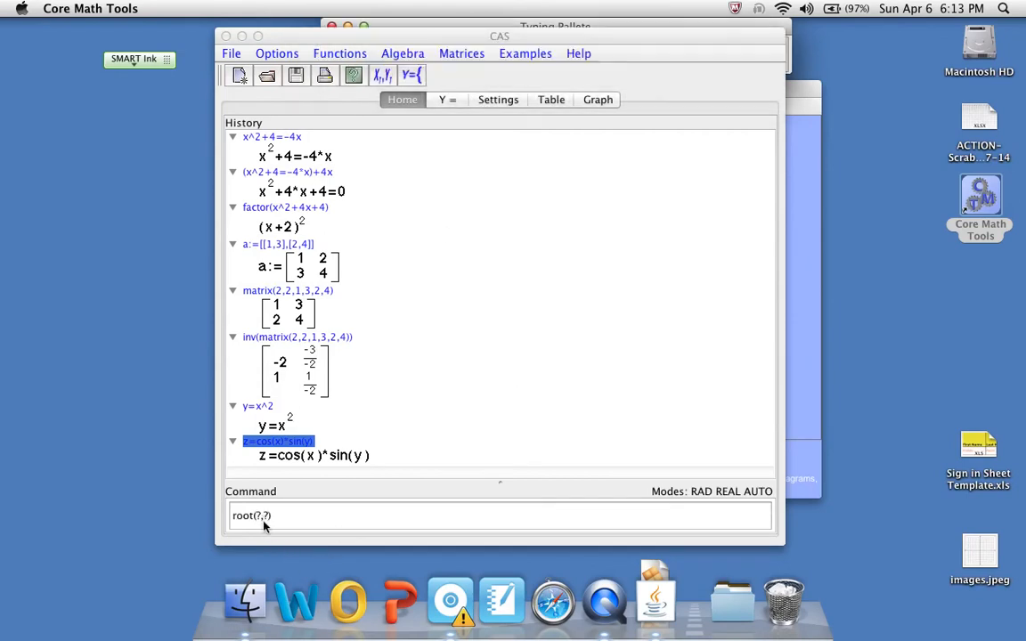
Step: Delete the whole root template so that the command line is empty
click(328, 518)
key(BackSpace)
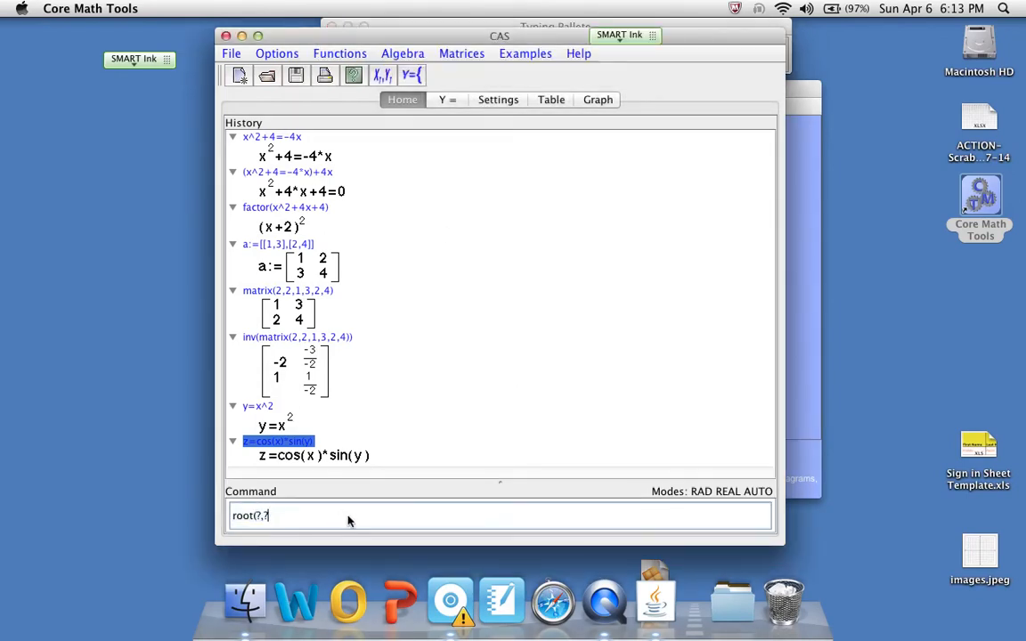
key(BackSpace)
key(BackSpace)
key(BackSpace)
key(BackSpace)
key(BackSpace)
key(BackSpace)
Step: Review the CAS mode options and the function categories, including the list of additional functions, without choosing any
click(276, 55)
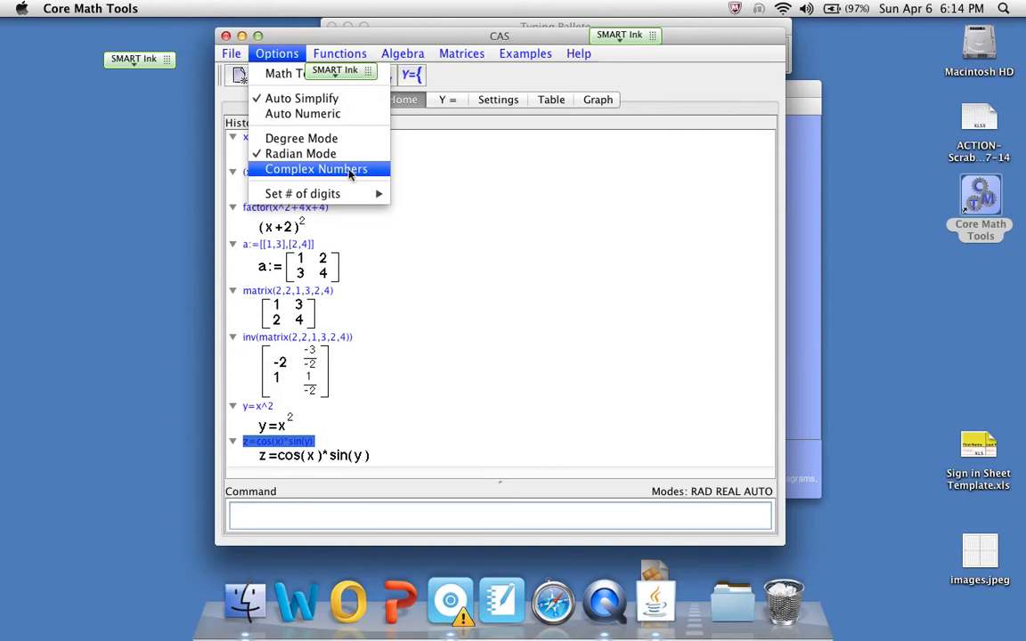
mouse_move(350, 57)
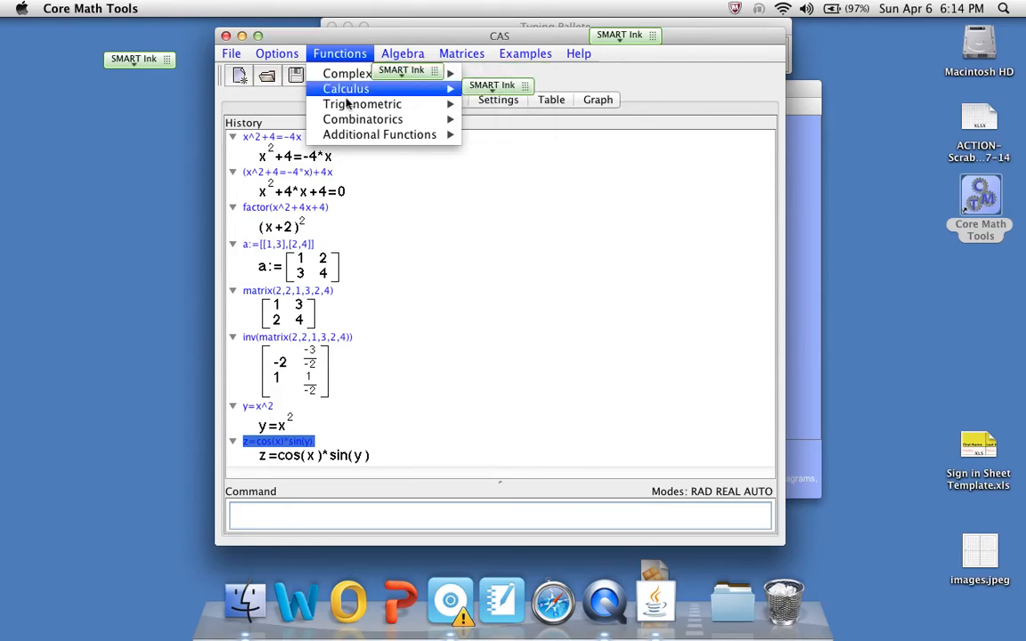
mouse_move(347, 110)
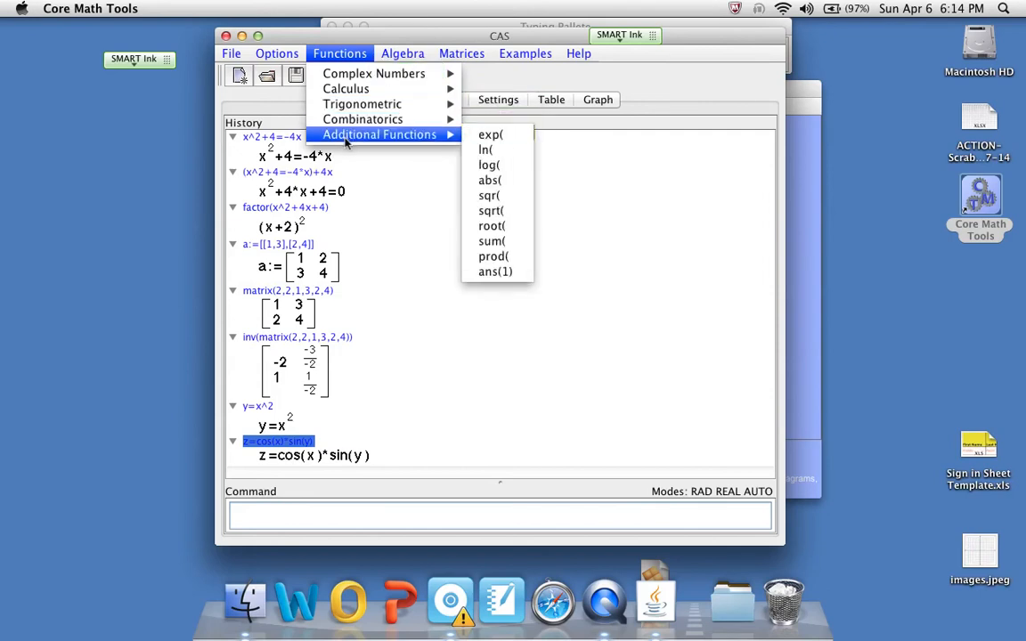
click(409, 236)
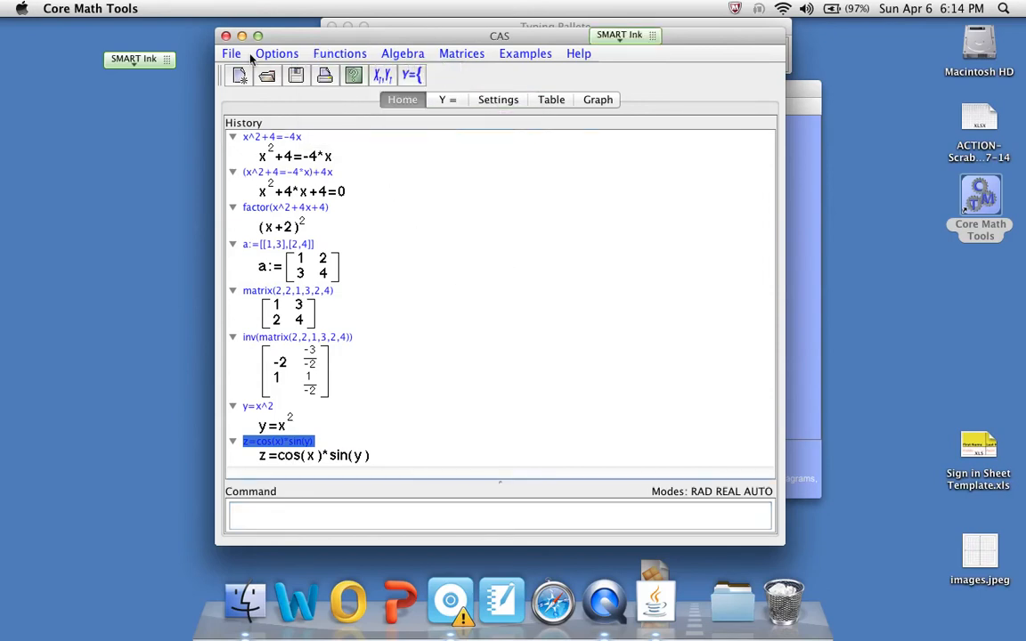
Step: Move the SMART Ink toolbar and the CAS window aside, and close the CAS window
drag(166, 65, 201, 43)
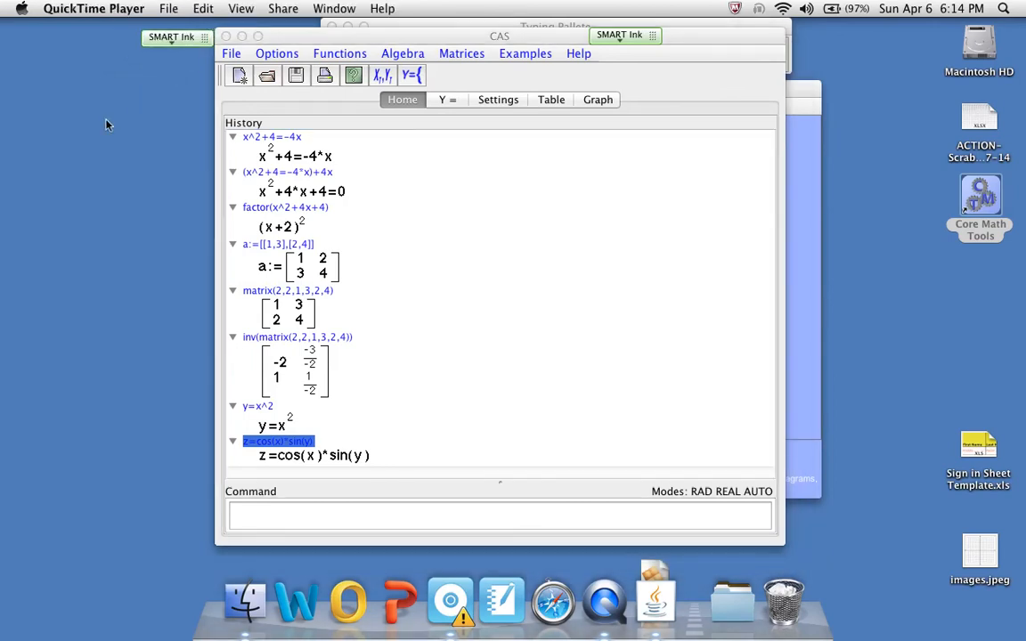
click(309, 41)
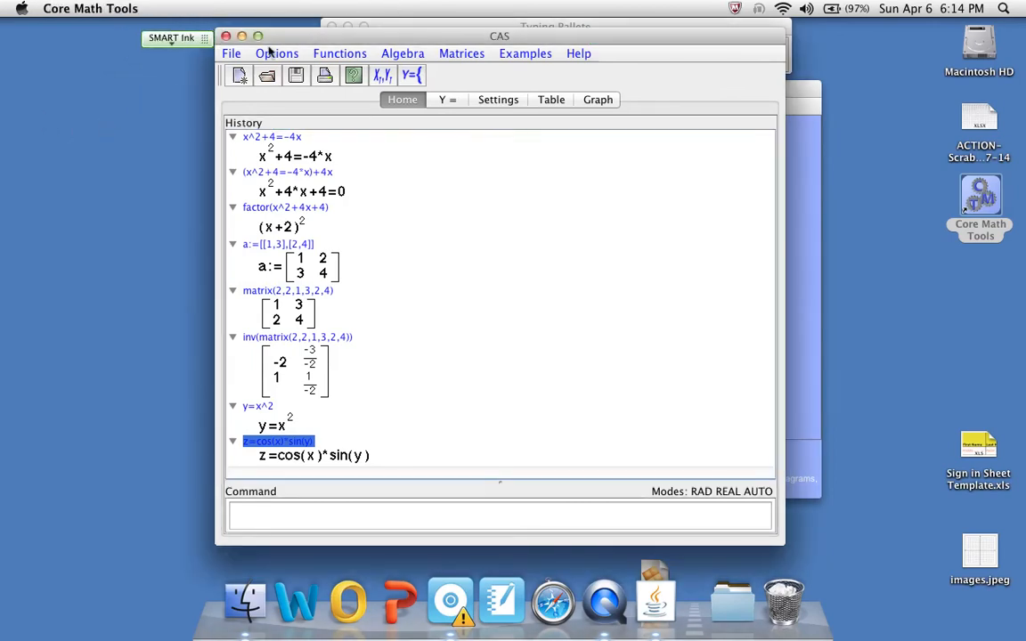
drag(285, 41, 351, 45)
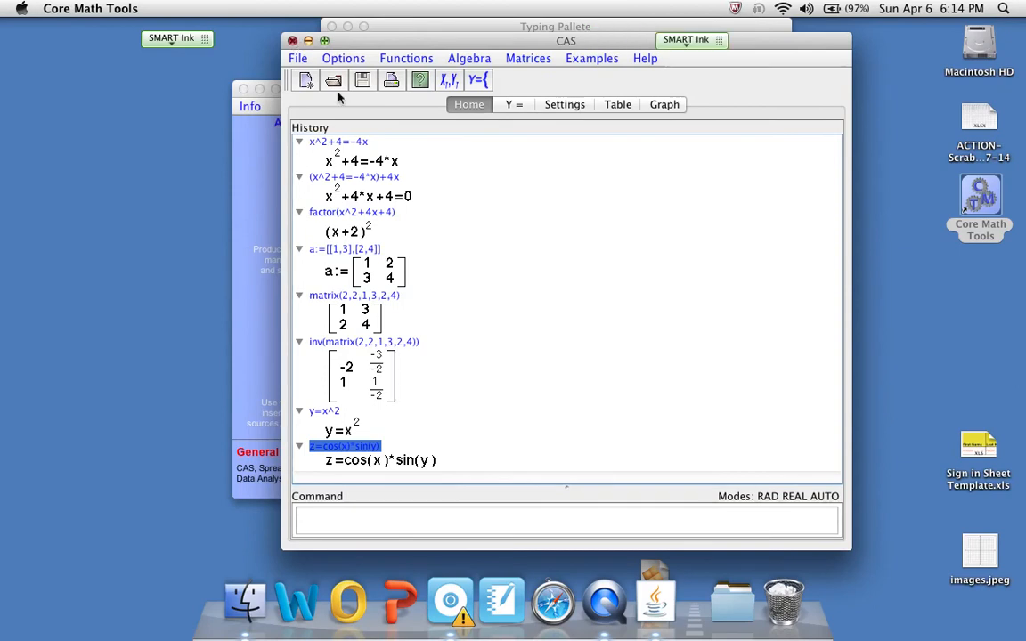
click(291, 40)
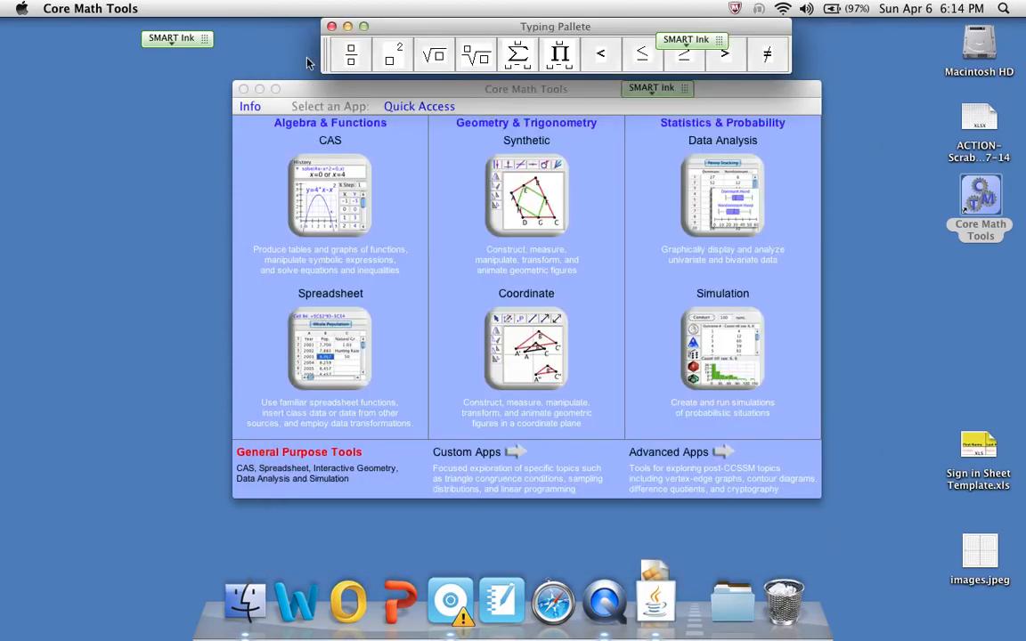
Step: Open the Spreadsheet tool and move its window toward the middle of the screen
click(344, 371)
click(343, 370)
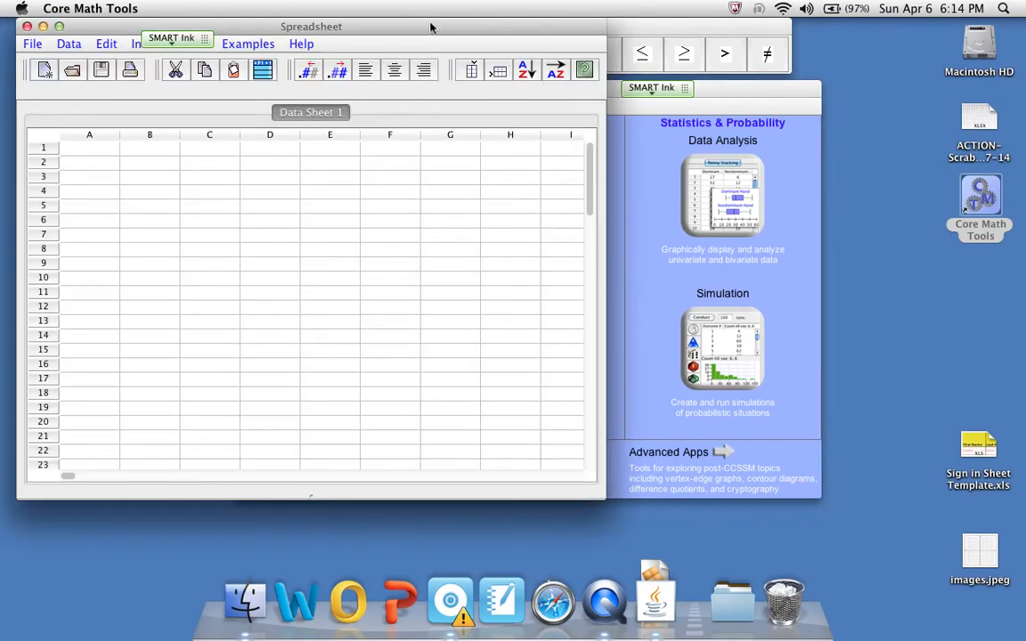
drag(430, 27, 660, 58)
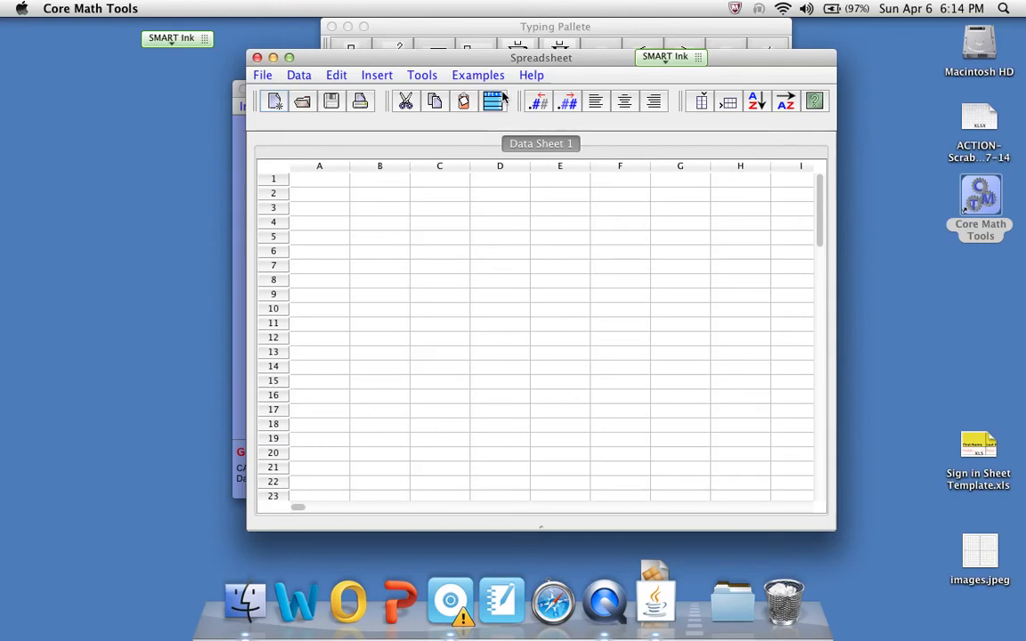
Step: Load the Meaningful Words data set from the univariate quantitative data, group L-Z
click(299, 75)
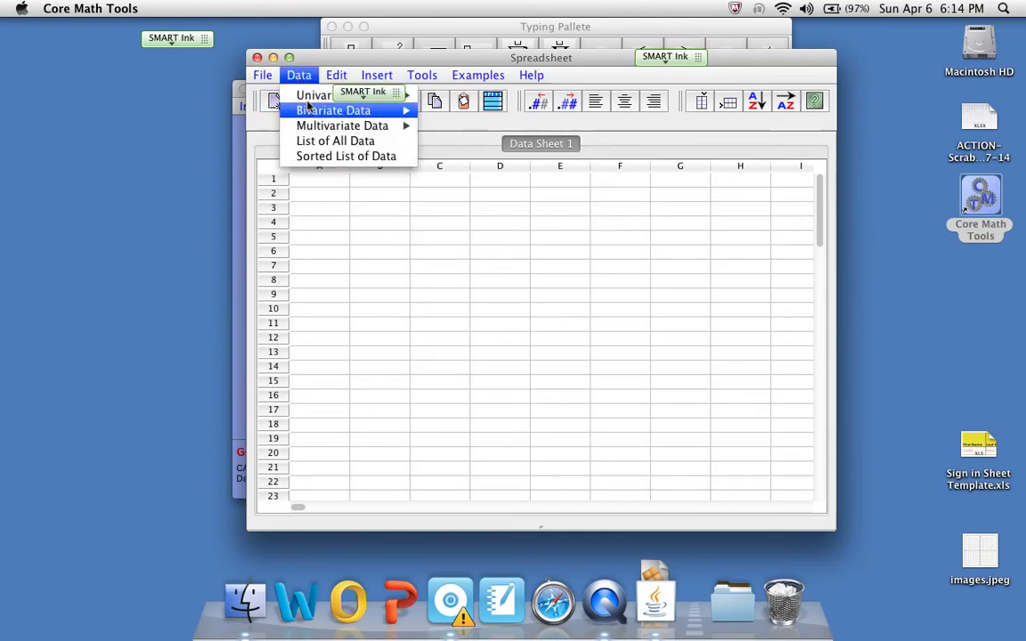
mouse_move(312, 98)
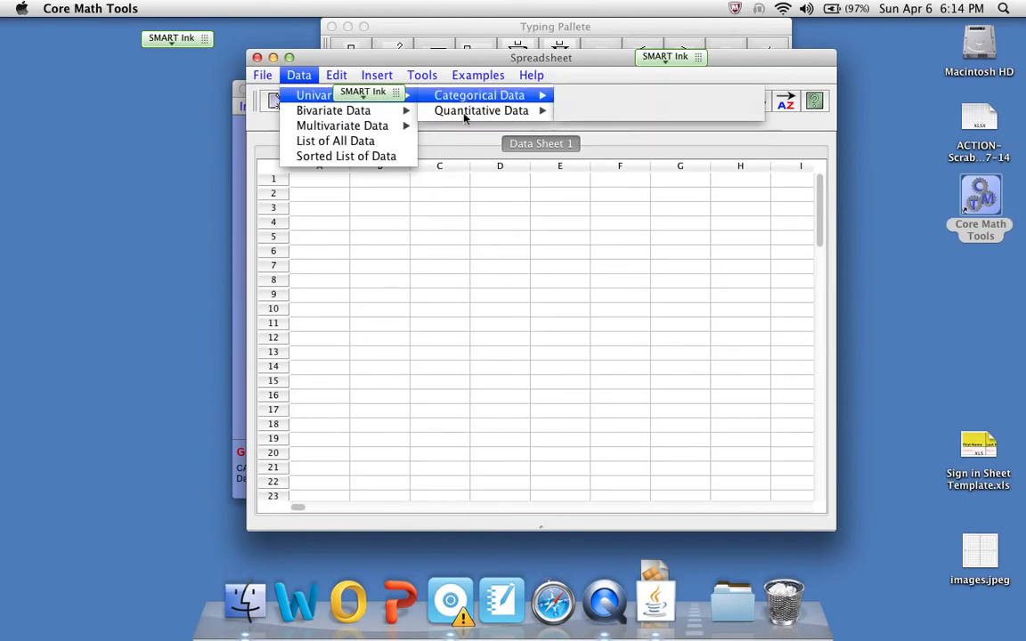
mouse_move(534, 112)
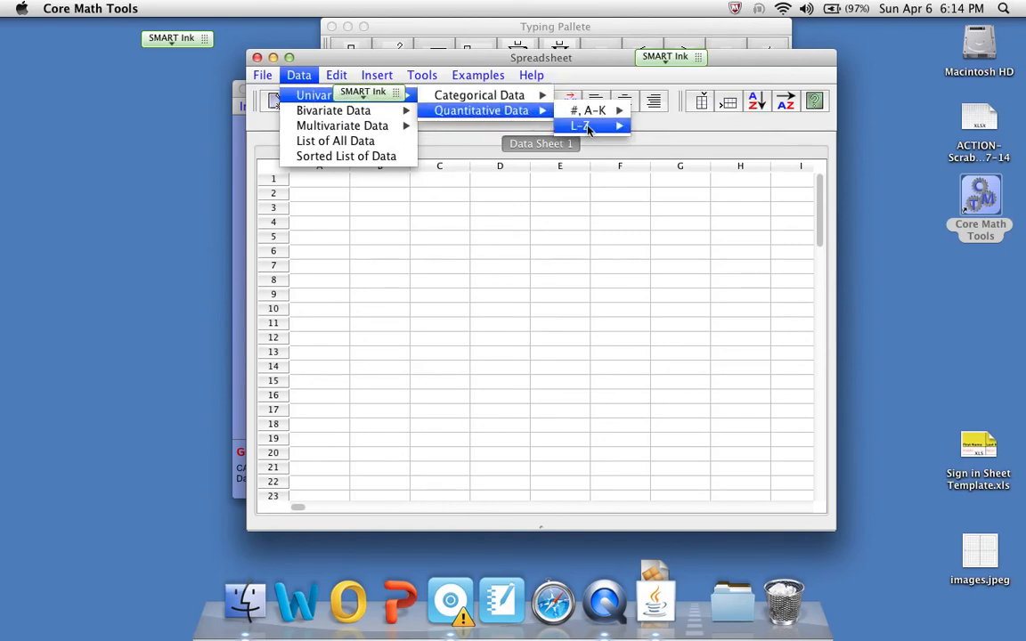
mouse_move(586, 126)
click(696, 186)
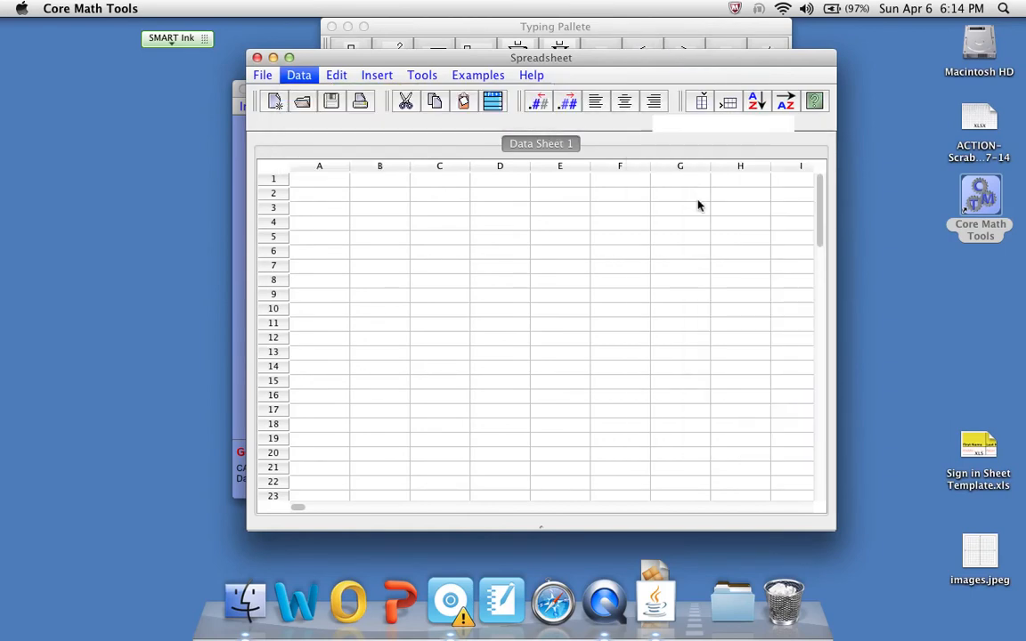
Step: Load the Min and Max Temperatures data set from the univariate quantitative data, group L-Z
click(299, 75)
mouse_move(309, 96)
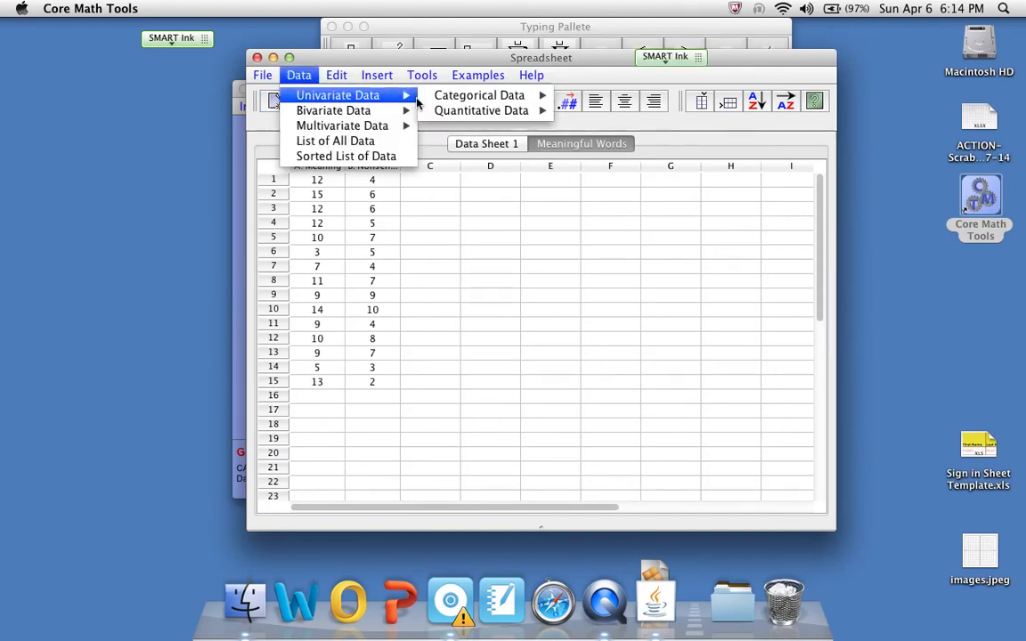
mouse_move(472, 111)
mouse_move(595, 129)
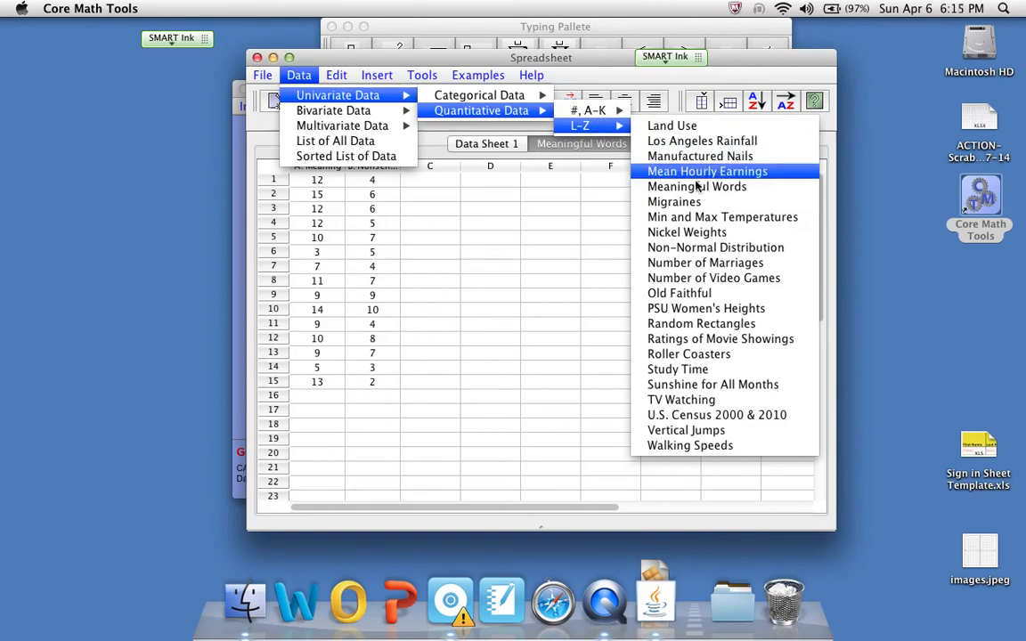
click(680, 219)
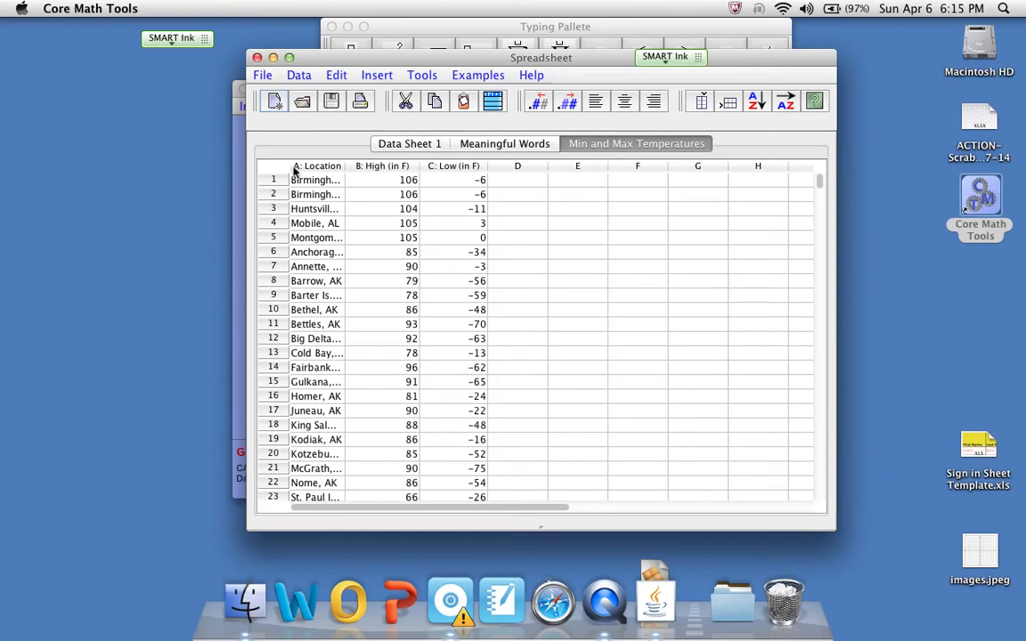
Step: Sort the rows of all columns by Location, and enlarge and reposition the spreadsheet window
click(331, 223)
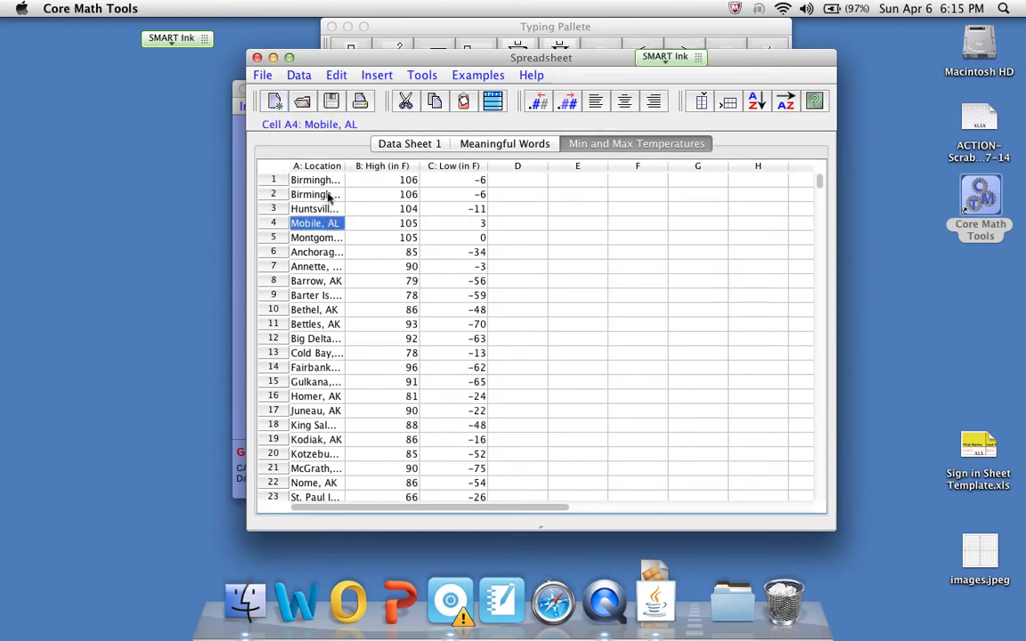
click(755, 104)
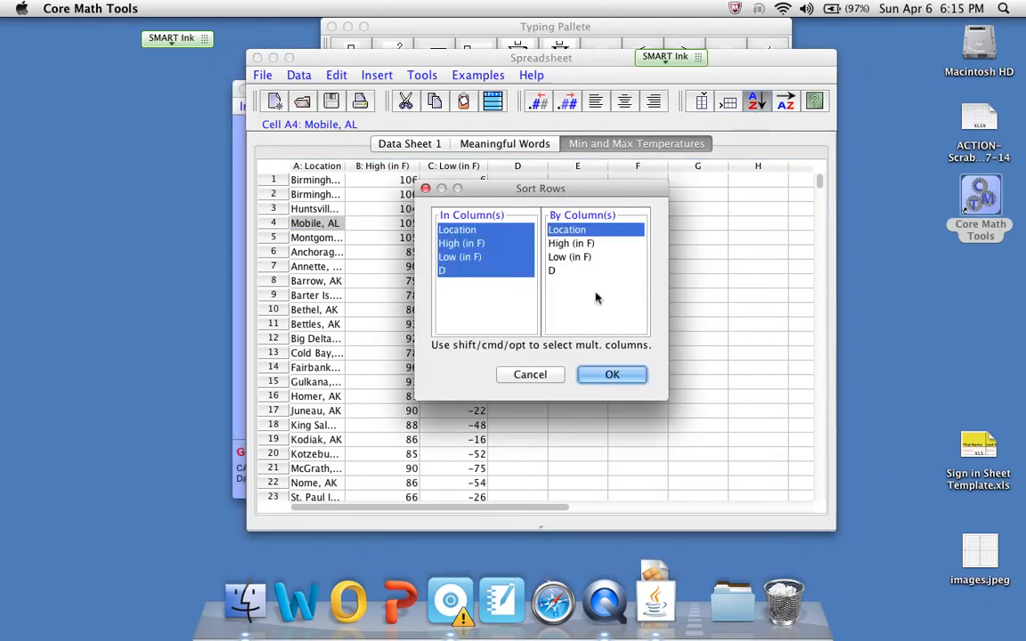
click(614, 374)
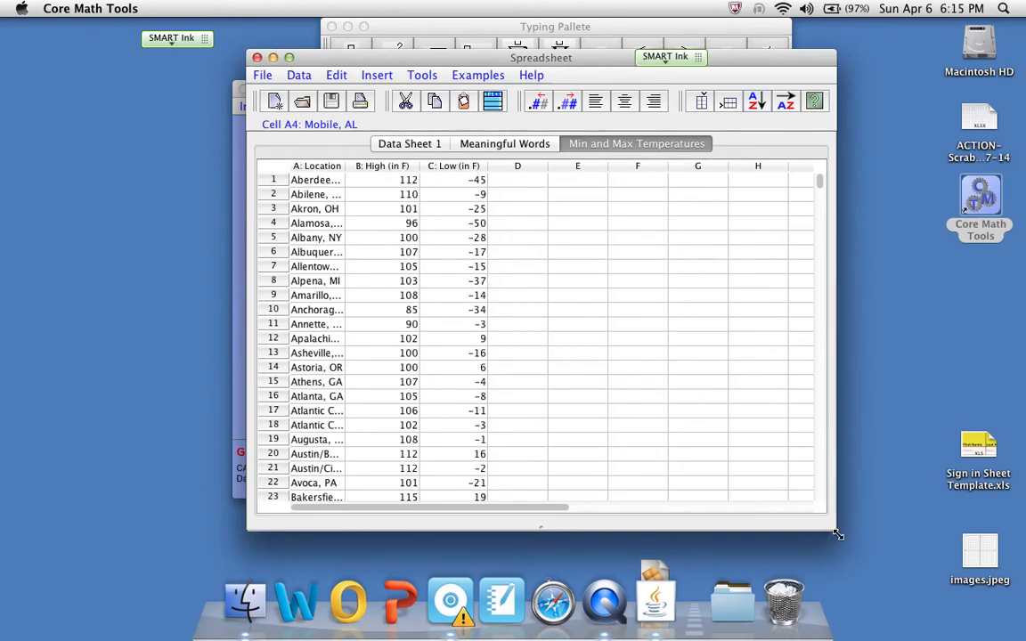
drag(837, 534, 944, 570)
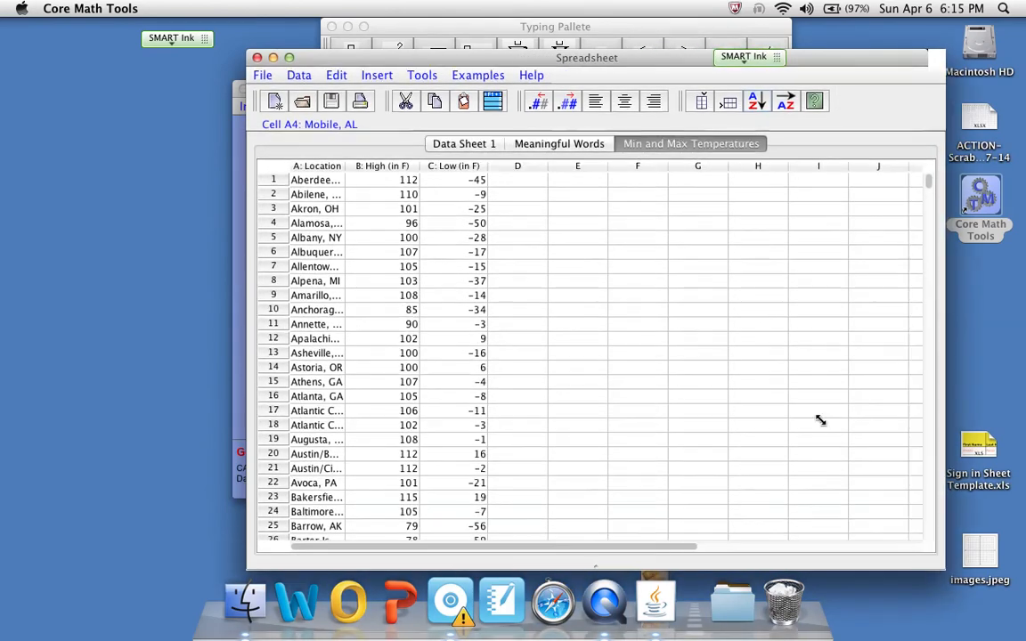
drag(676, 65, 640, 49)
Step: Calculate the mean high temperature in cell B290, below the last data row, with the formula =AVERAGE(B1:B289)
scroll(647, 195, down, 3)
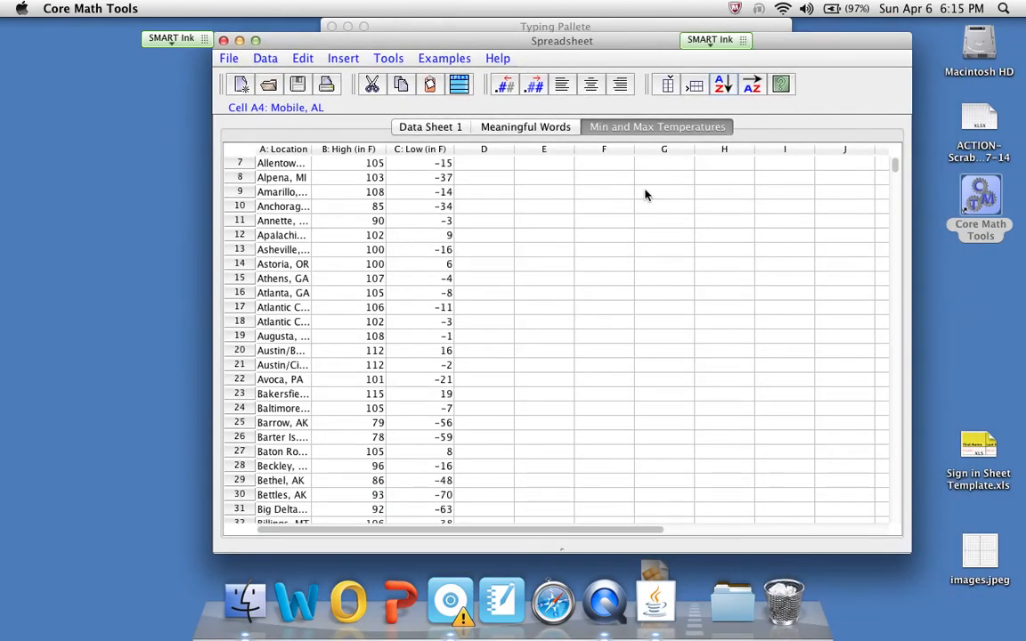
scroll(637, 222, down, 20)
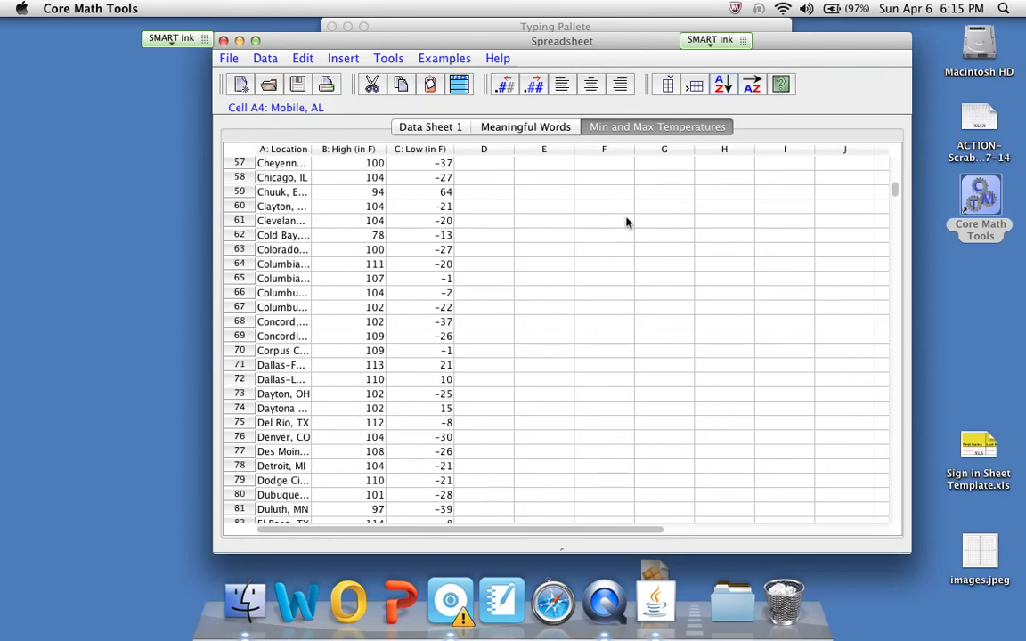
scroll(662, 266, down, 20)
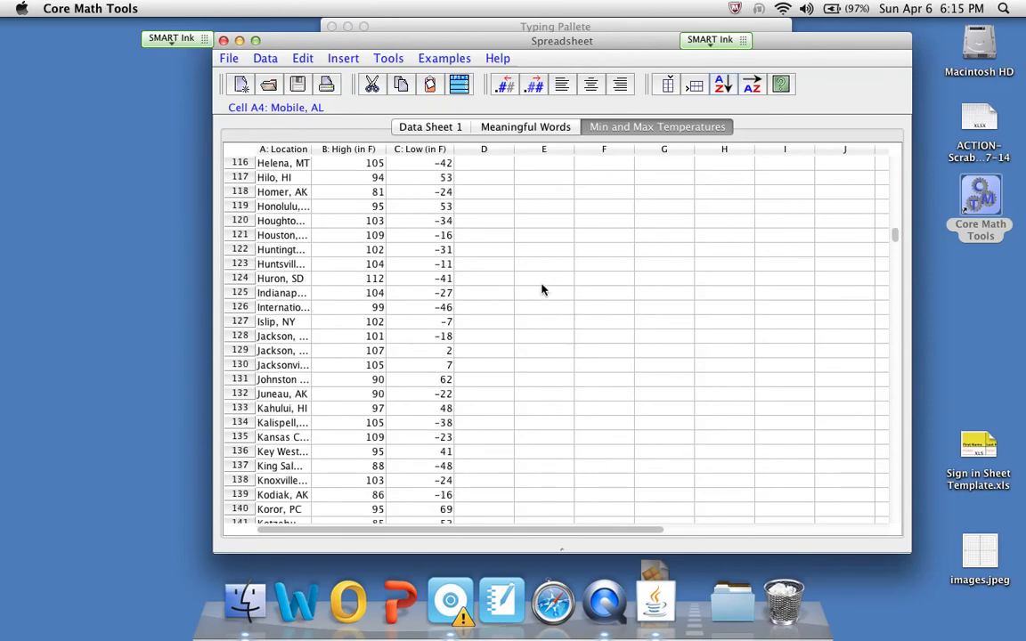
scroll(543, 289, down, 20)
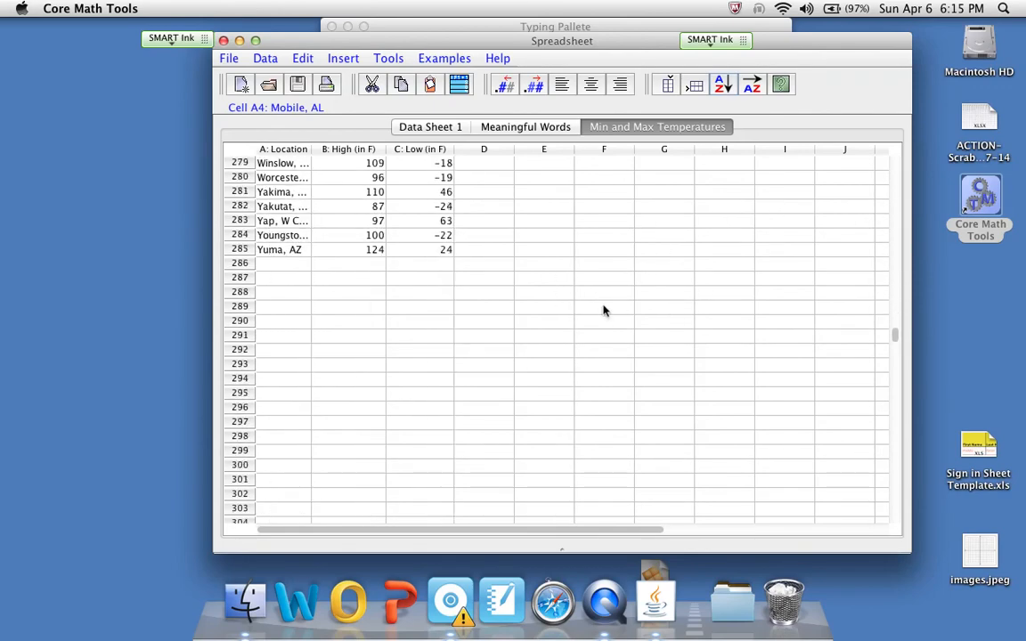
scroll(601, 311, down, 20)
scroll(573, 306, up, 20)
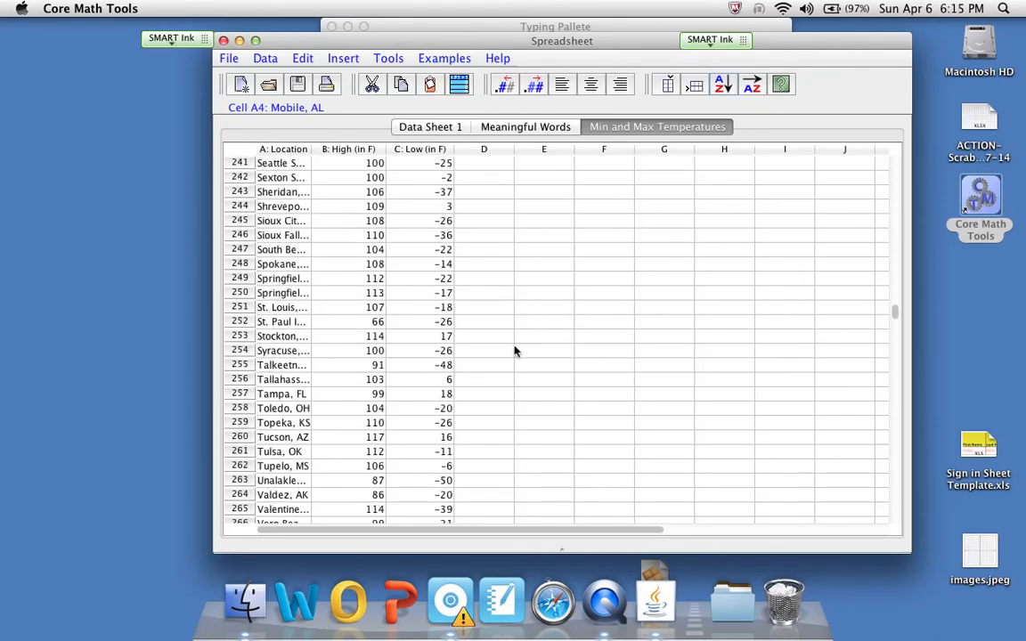
scroll(517, 365, down, 7)
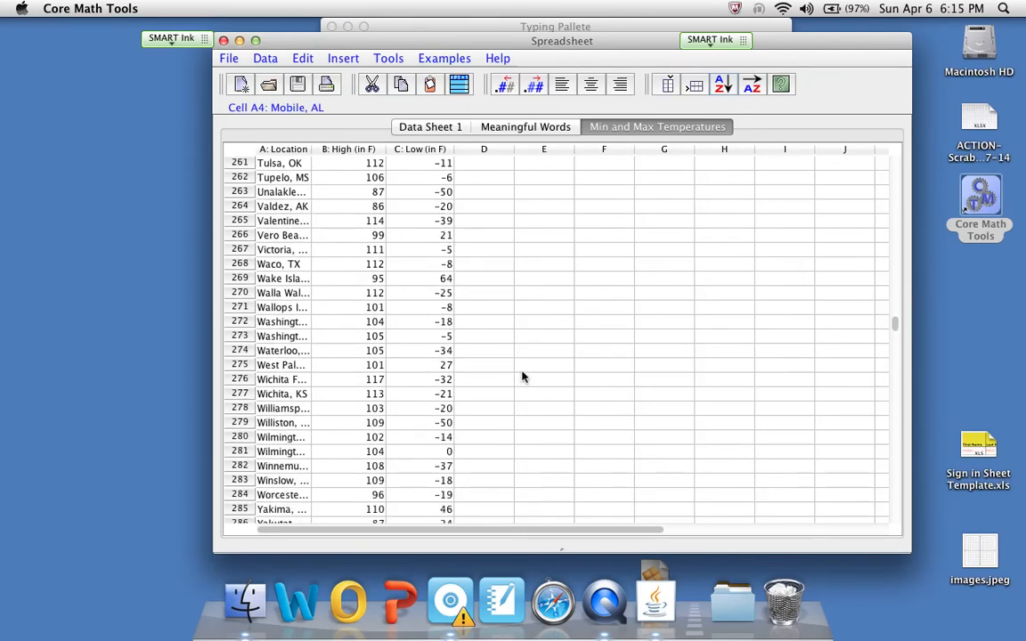
scroll(523, 377, down, 4)
click(375, 398)
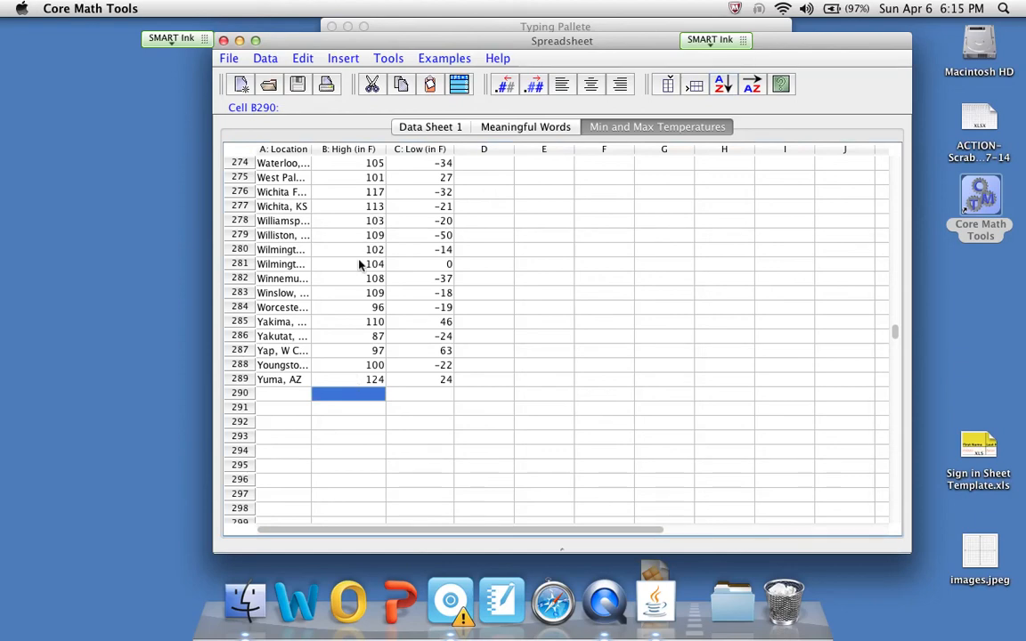
text(=)
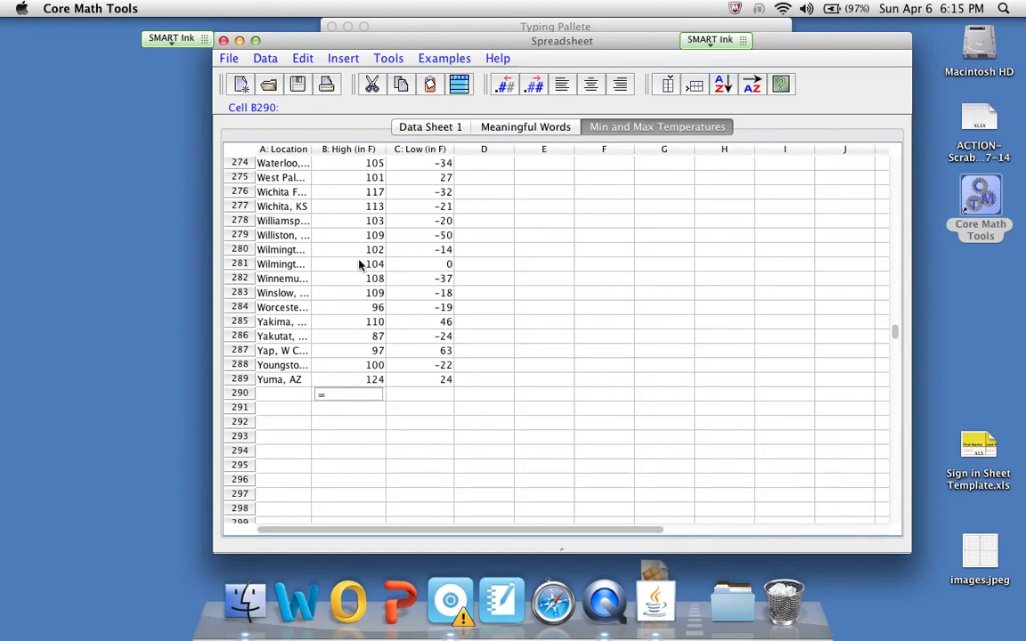
text(averag)
key(BackSpace)
key(BackSpace)
key(BackSpace)
key(BackSpace)
key(BackSpace)
key(BackSpace)
text(AVERAGE(B1:B289))
key(Return)
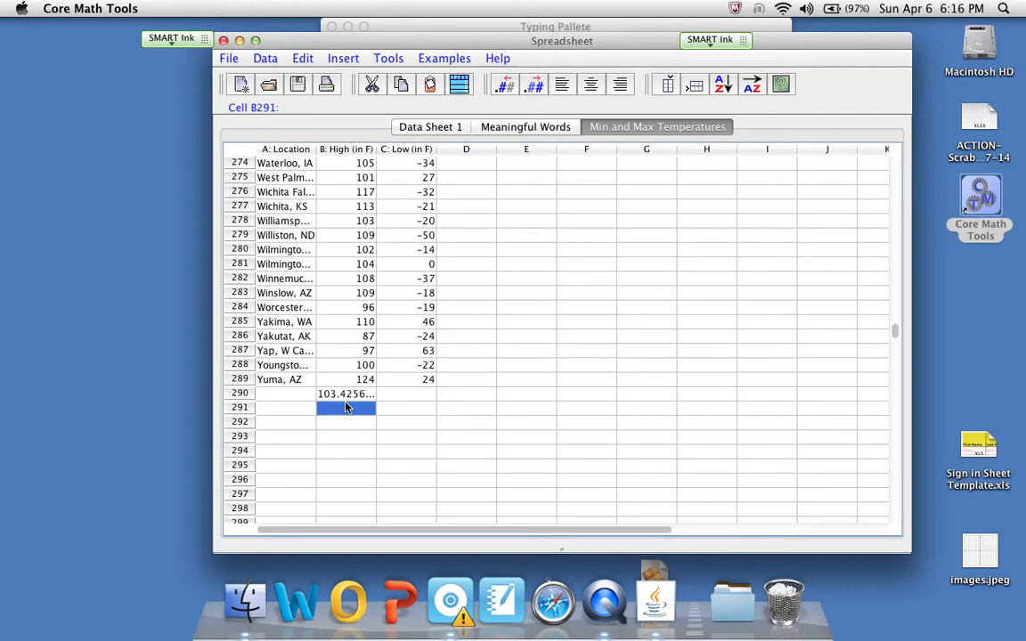
Step: Create a histogram of the High (in F) column, place its window over the spreadsheet, and reduce the bin width to 2.1
click(390, 60)
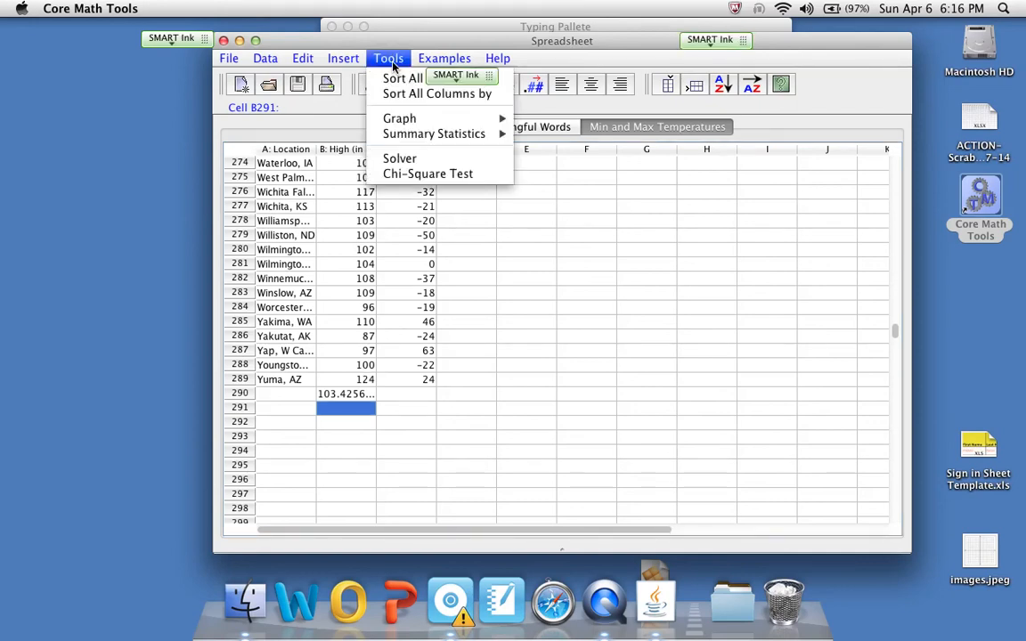
mouse_move(399, 119)
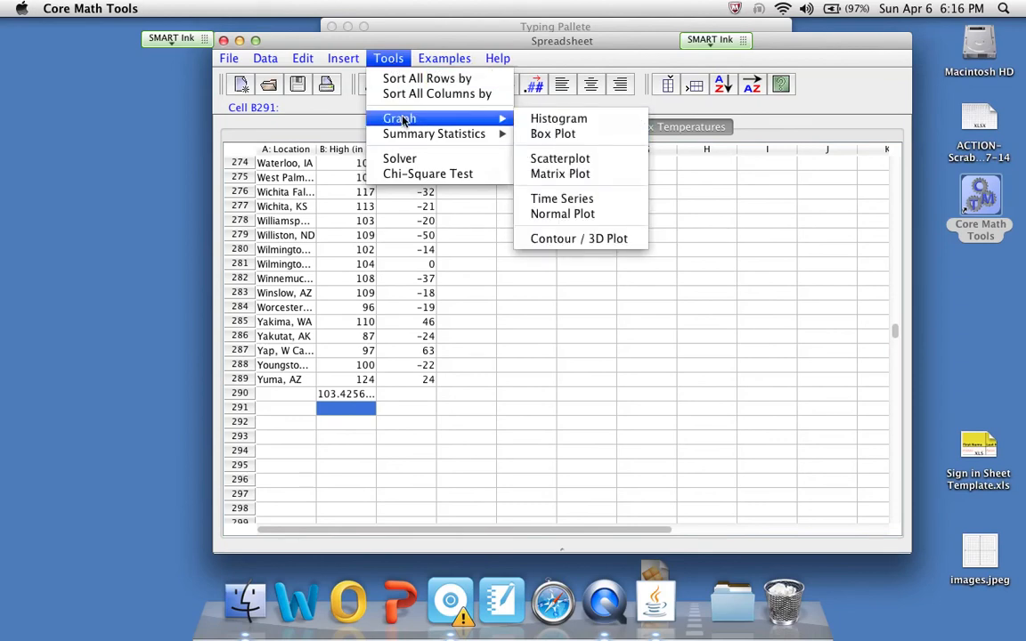
click(556, 119)
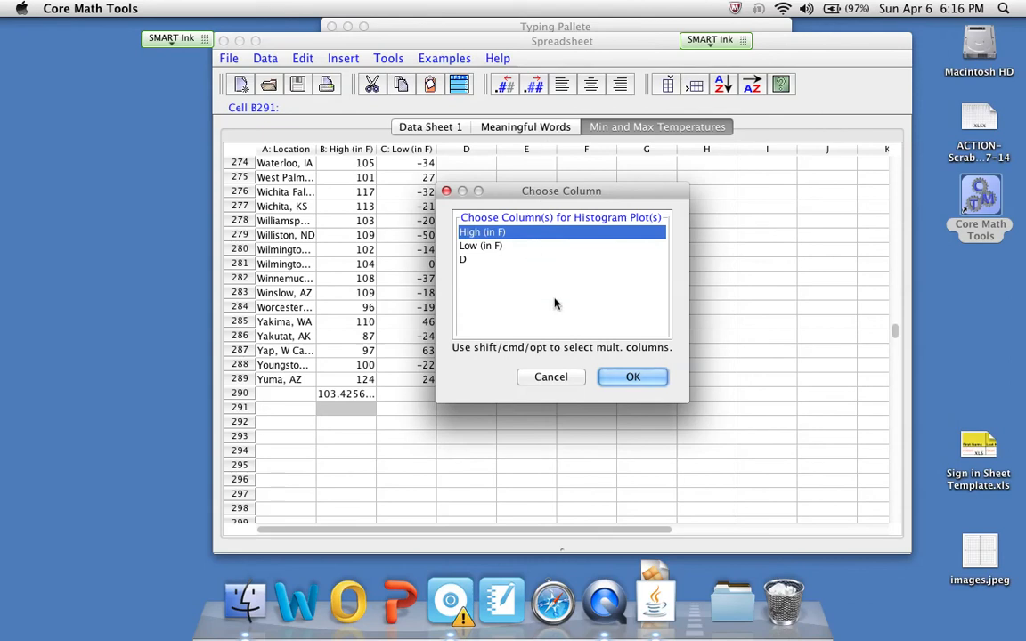
click(633, 378)
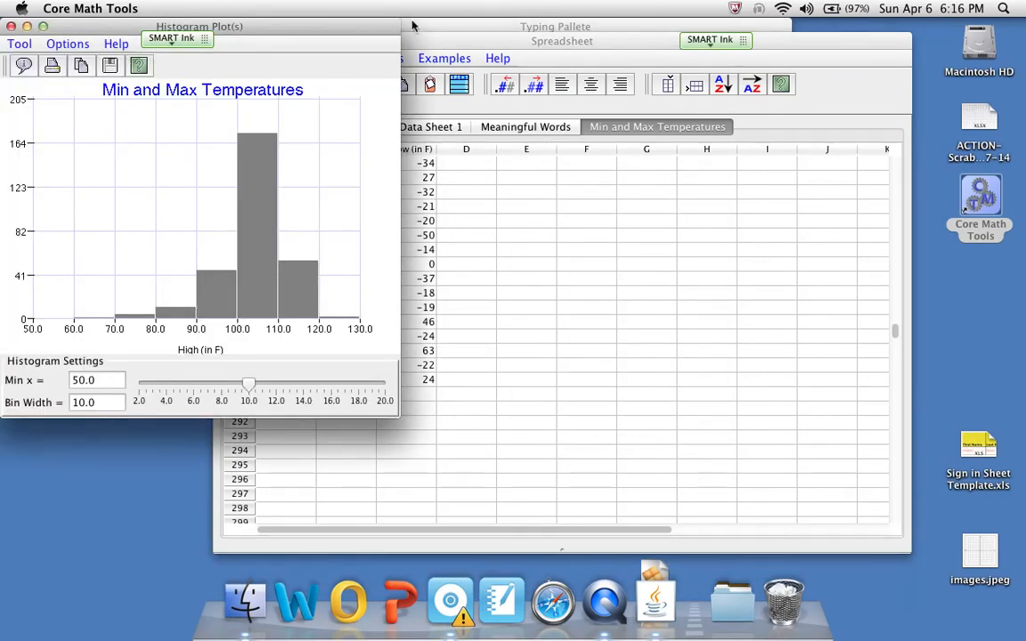
drag(351, 26, 628, 84)
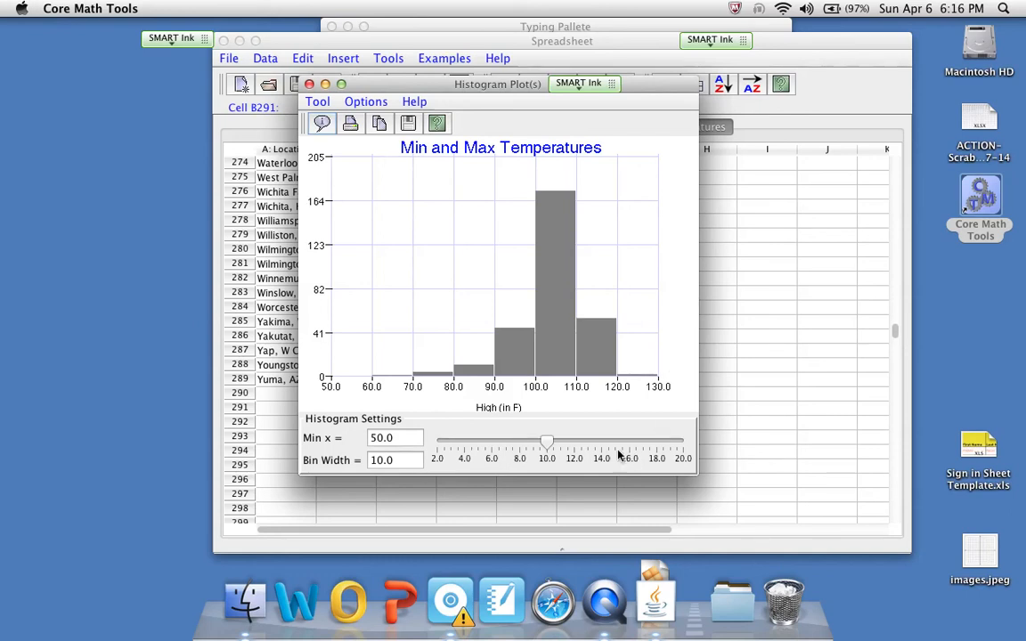
drag(546, 443, 435, 444)
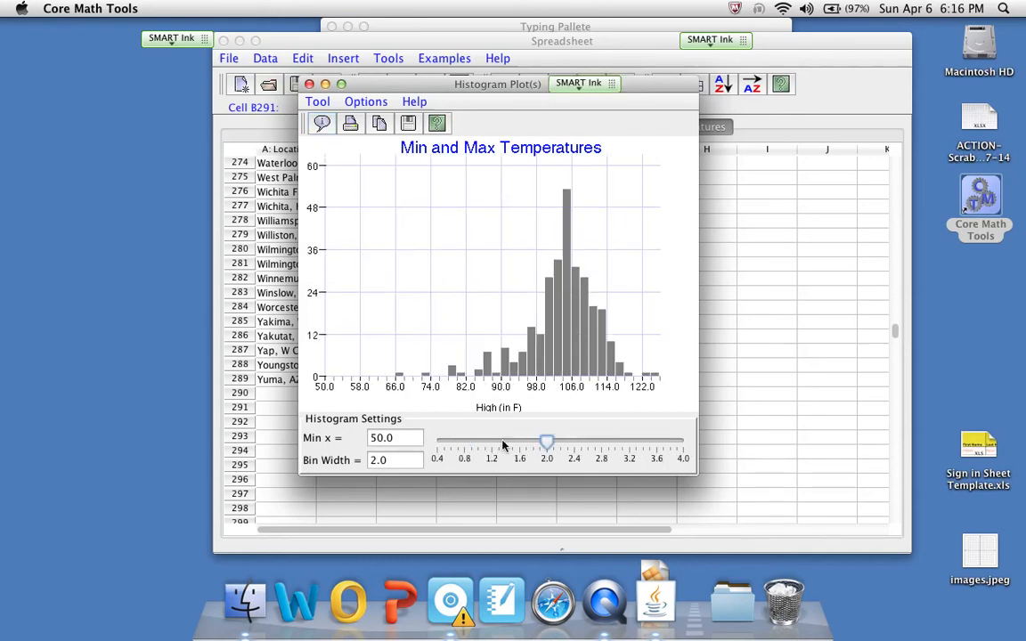
mouse_move(545, 443)
mouse_down()
mouse_move(435, 442)
mouse_move(556, 435)
mouse_up()
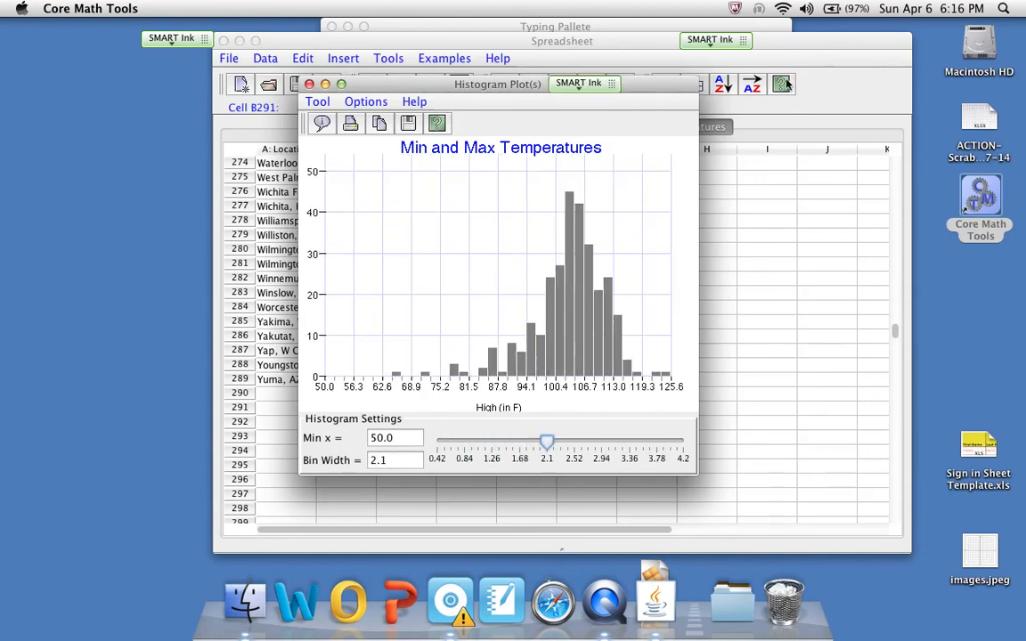
Step: Overlay the normal approximation curve on the high-temperature histogram, view it in an enlarged window, and close the plot
click(374, 105)
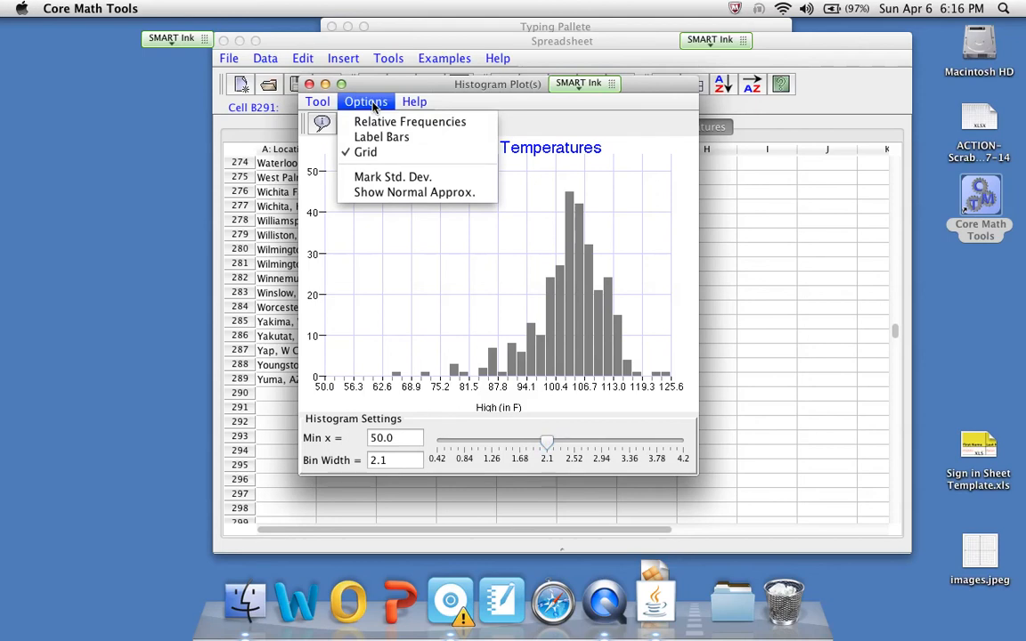
click(389, 193)
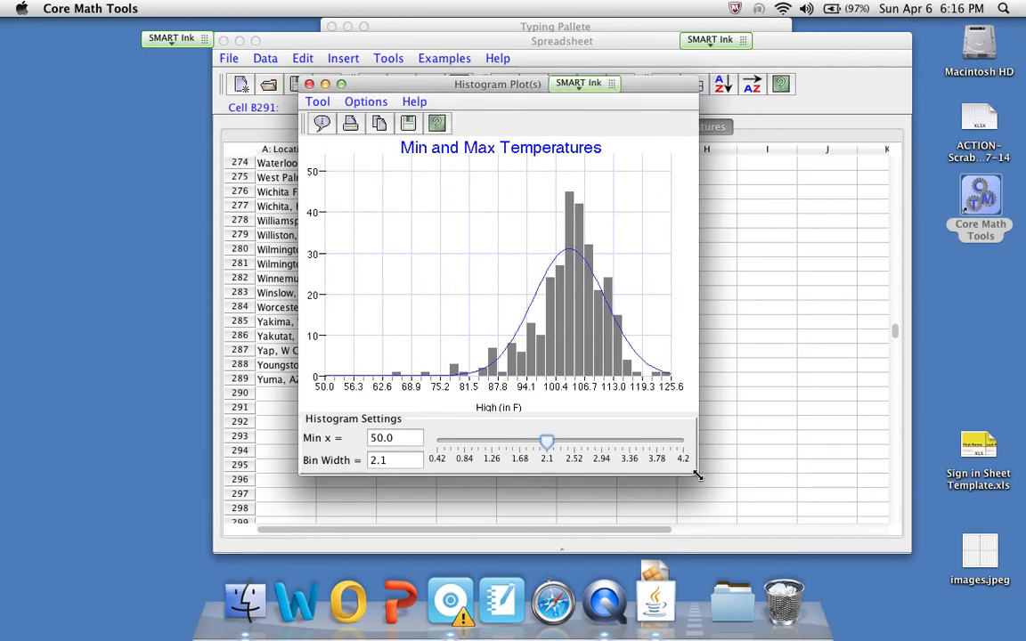
drag(698, 477, 798, 502)
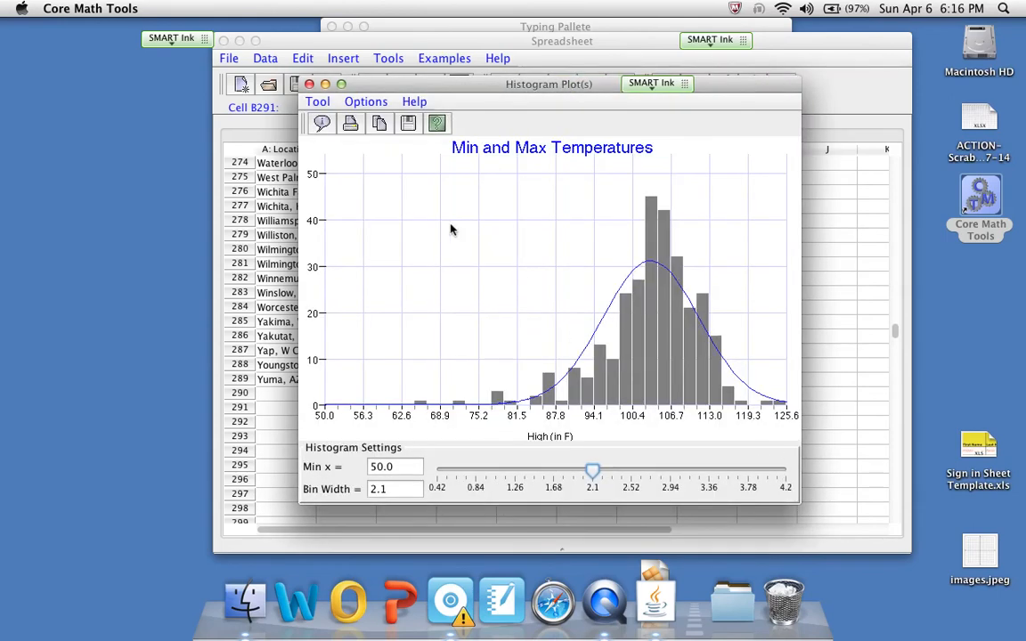
click(309, 83)
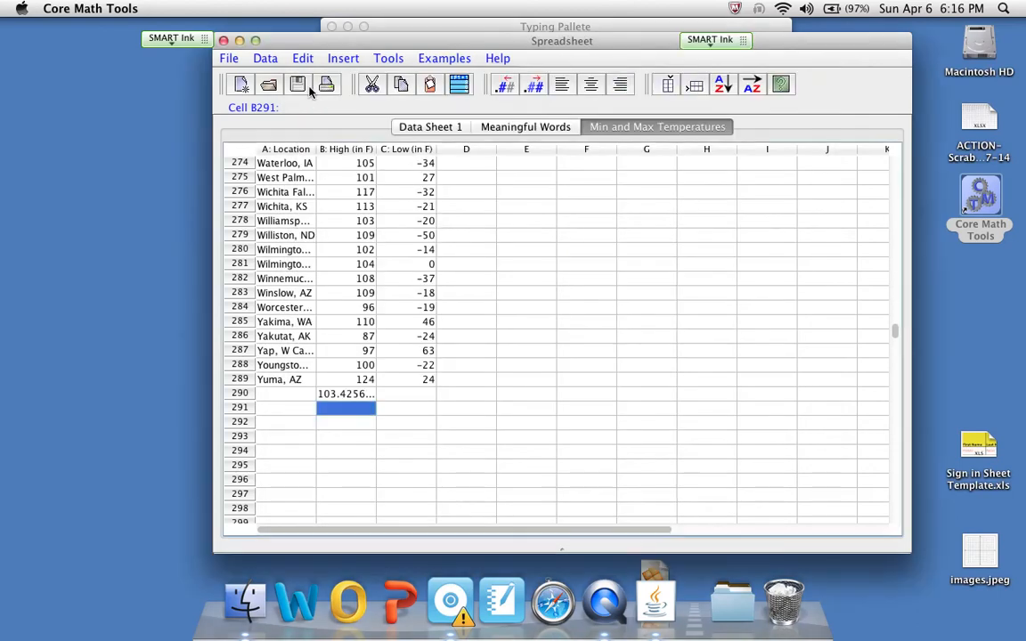